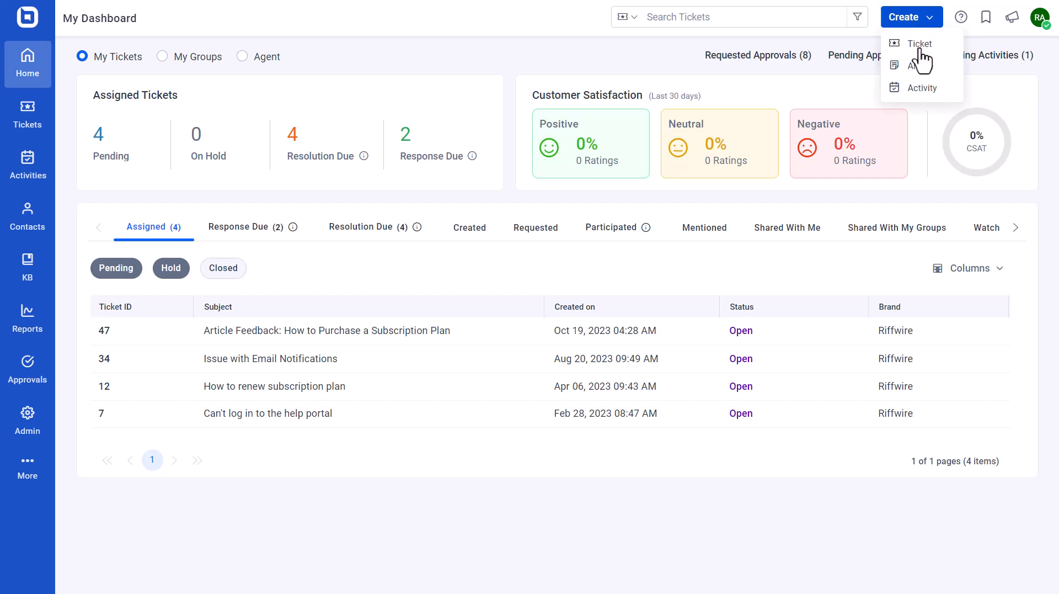
# Open the "Overview About Customer Satisfaction Report" article from the knowledge base for editing
pyautogui.click(920, 66)
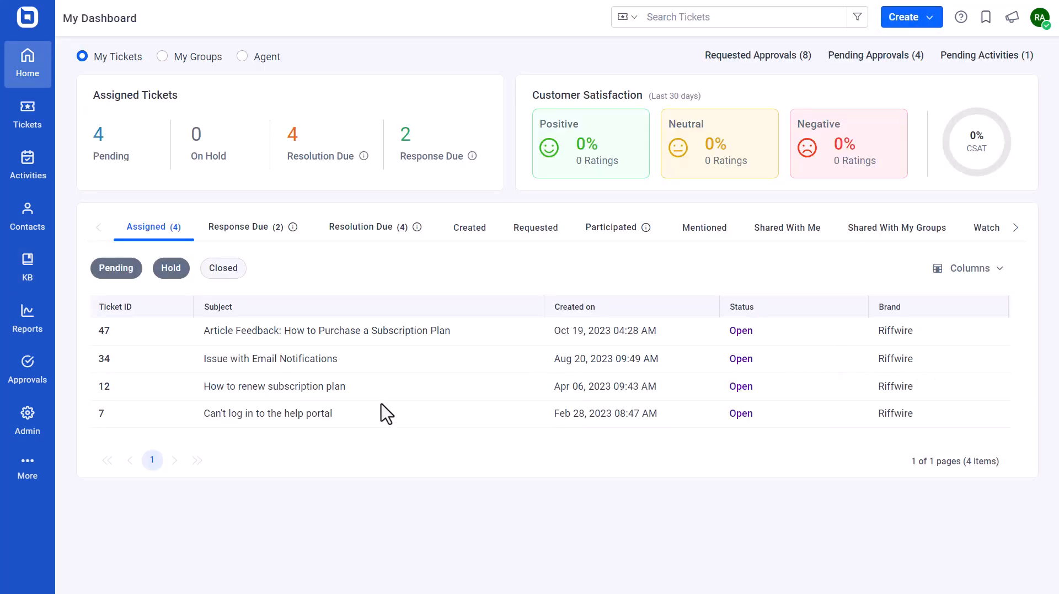
pyautogui.click(26, 267)
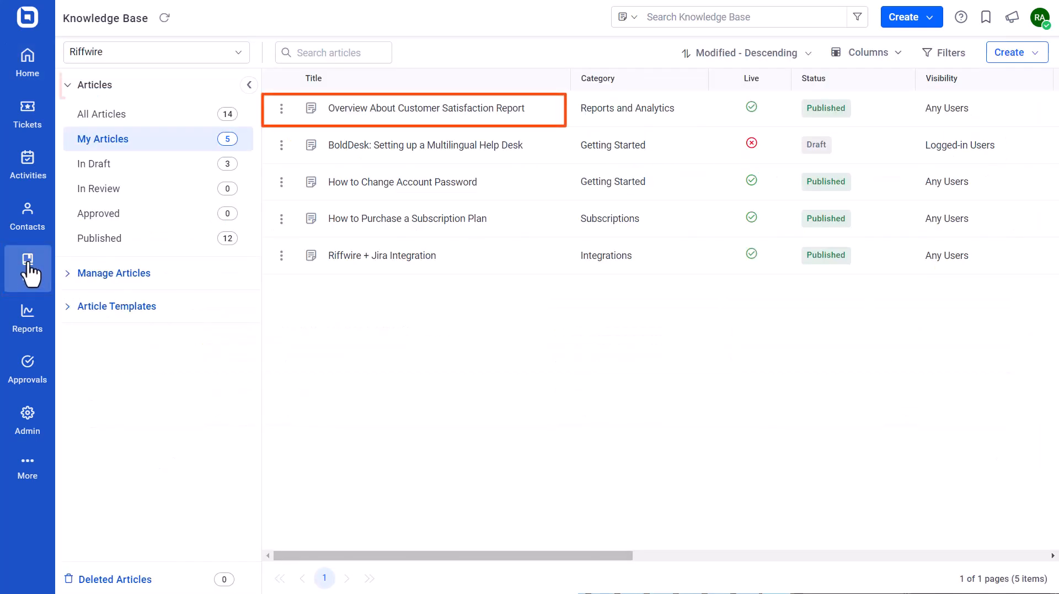
pyautogui.click(409, 116)
pyautogui.click(137, 56)
# Switch the article description to the WYSIWYG editor, accepting the content loss, and paste the copied text as plain text
pyautogui.click(766, 190)
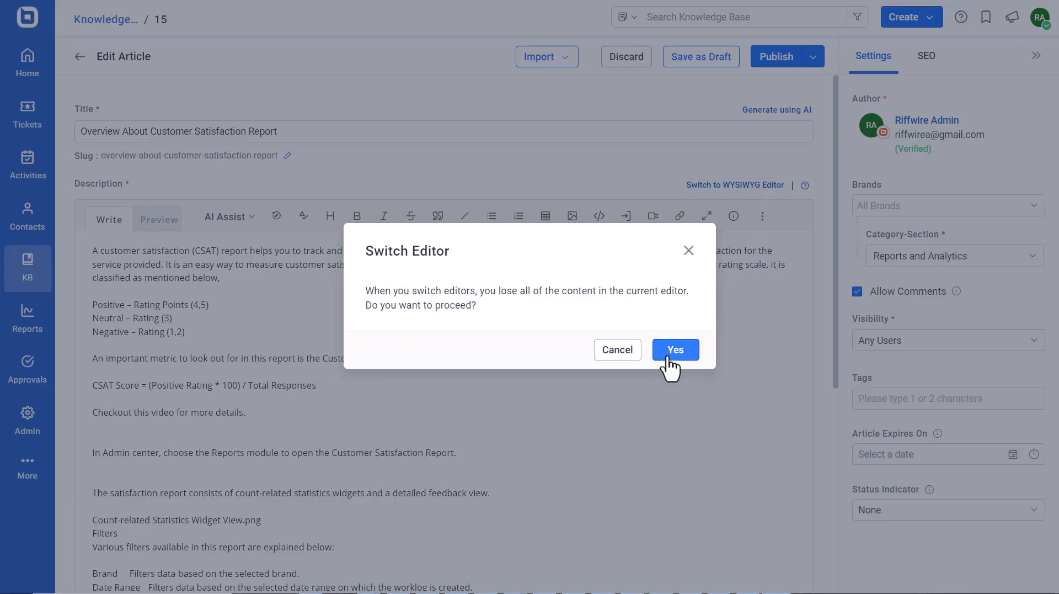
pyautogui.click(670, 353)
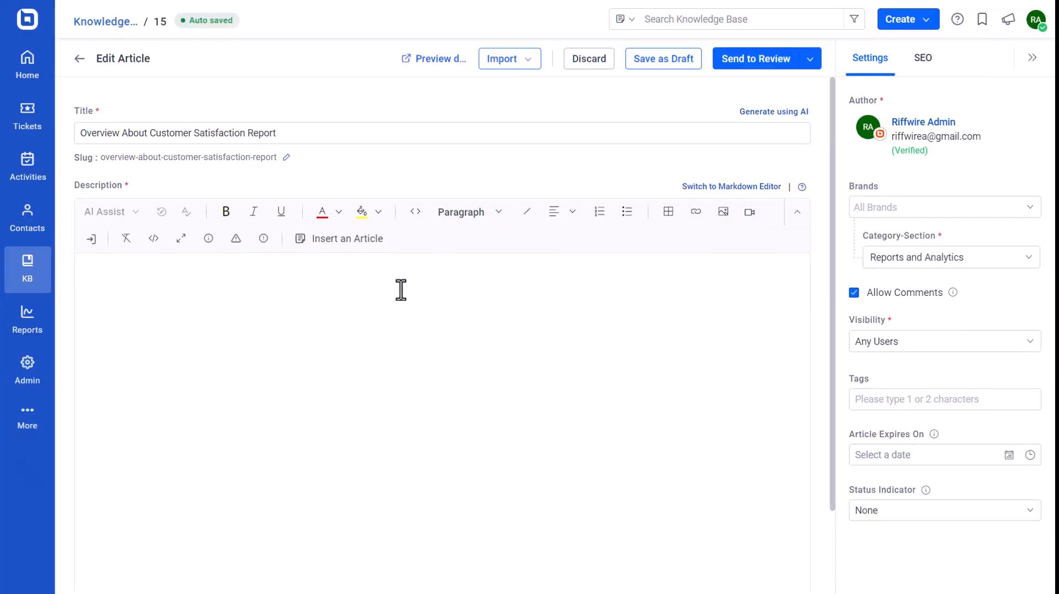
pyautogui.hotkey('ctrl', 'v')
pyautogui.click(367, 435)
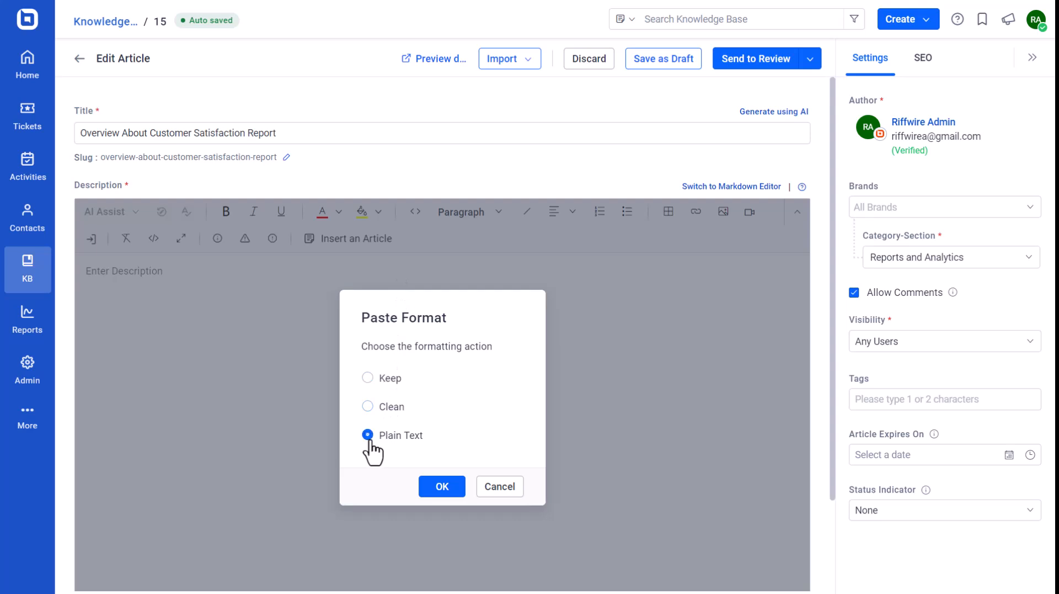
pyautogui.click(438, 484)
# Preview the rendered Markdown description of the article and return to writing mode
pyautogui.click(192, 324)
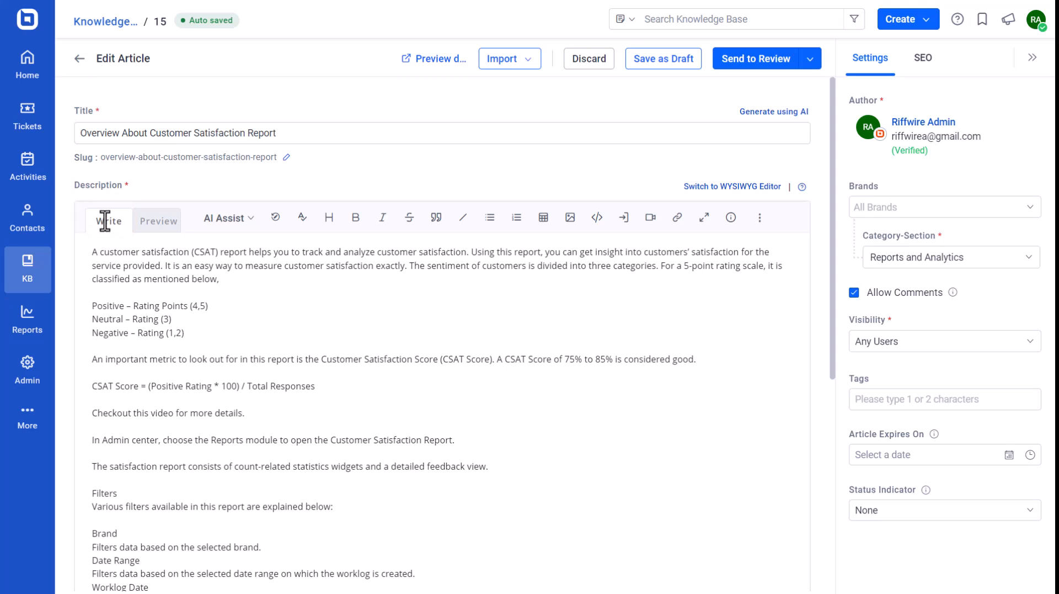
pyautogui.click(158, 225)
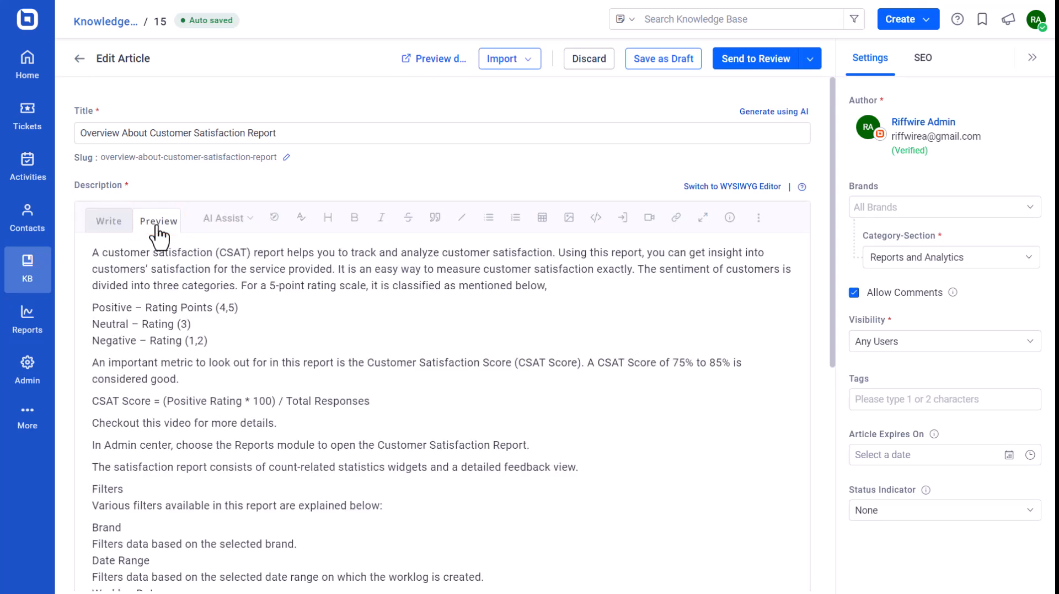
pyautogui.click(108, 224)
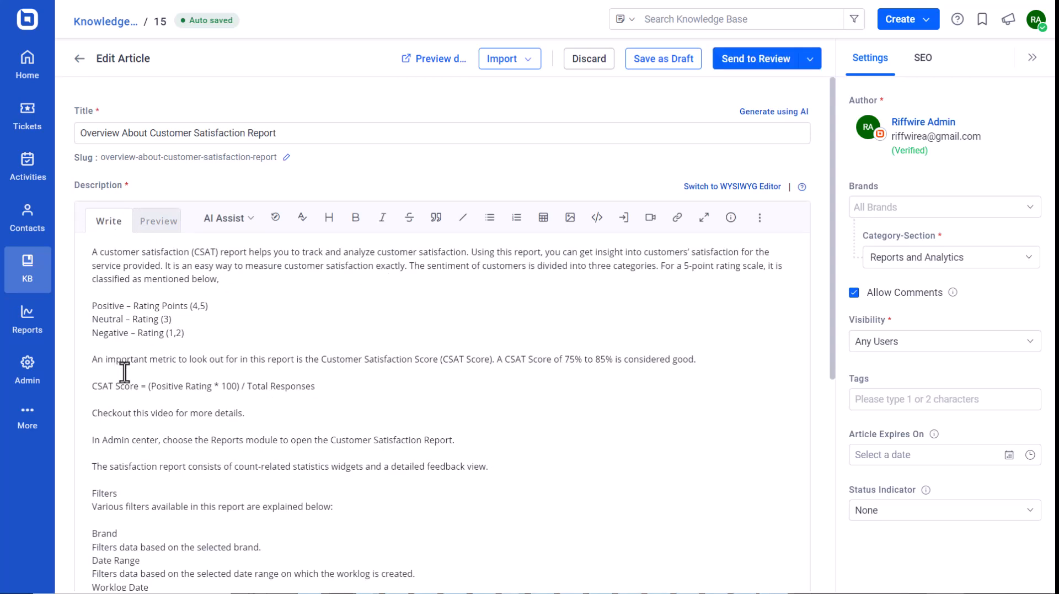
# Make the words "CSAT Score" at the start of the formula line bold and italic
pyautogui.moveTo(138, 386); pyautogui.dragTo(89, 385)
pyautogui.click(355, 218)
pyautogui.click(382, 217)
pyautogui.click(364, 383)
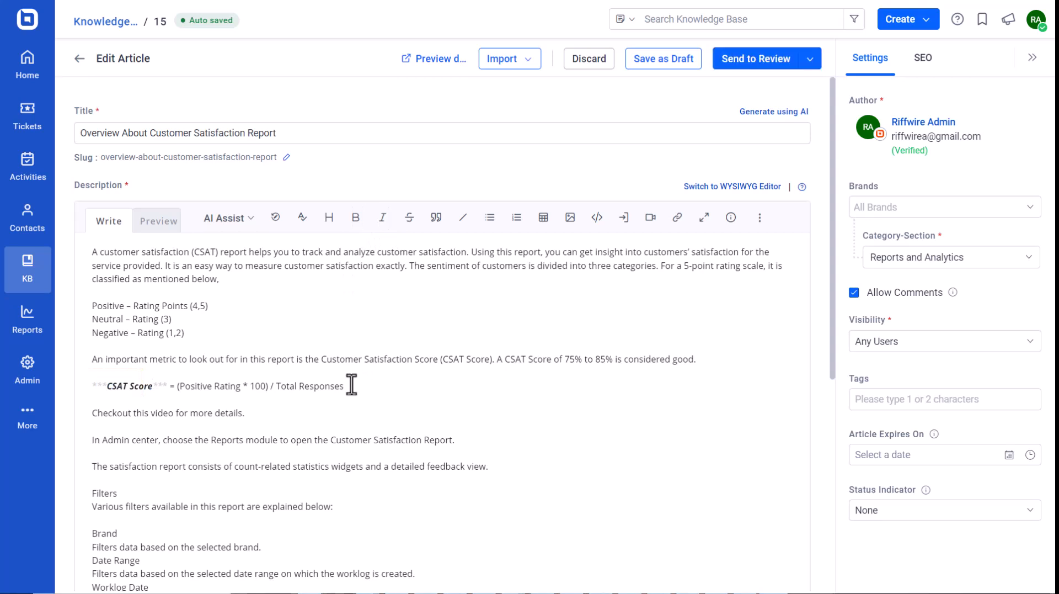
# Format the "Filters" line in the description as Heading 2
pyautogui.doubleClick(118, 493)
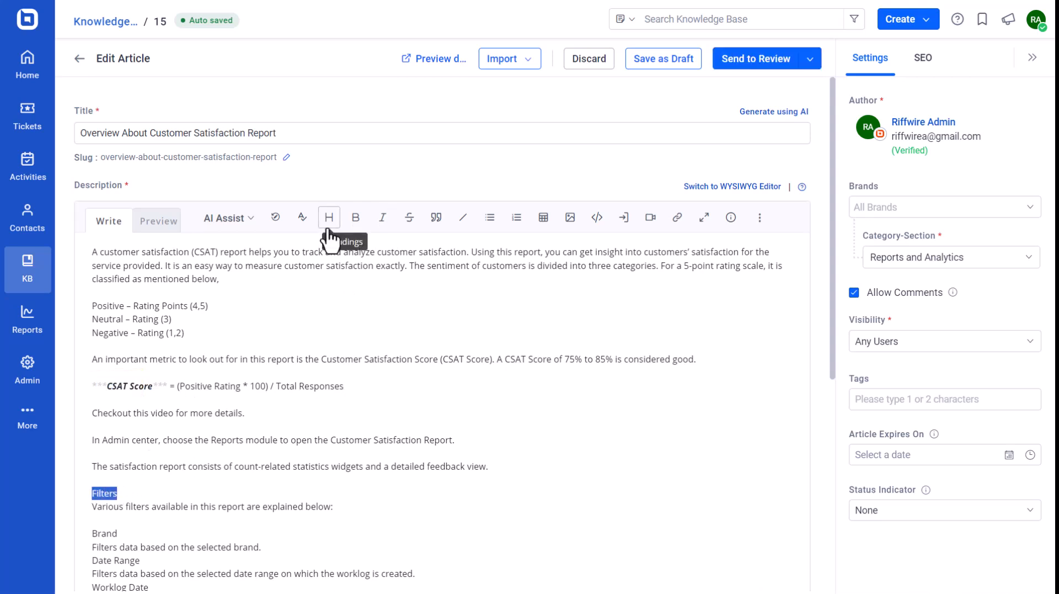
pyautogui.click(329, 226)
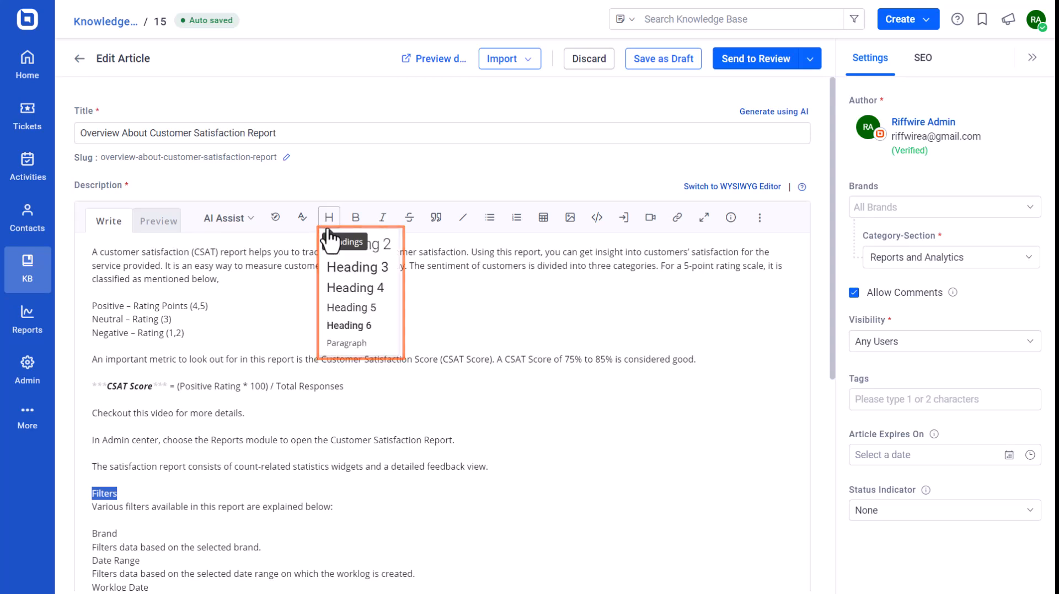
pyautogui.click(341, 244)
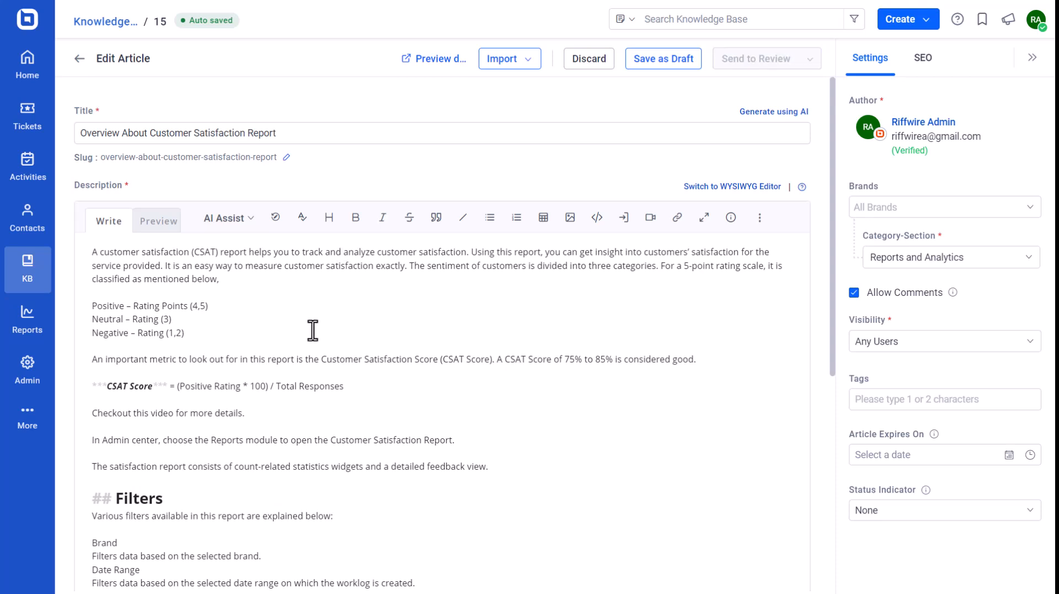
# Strike through the word "reports" in the sentence under Filters and add "report" after it
pyautogui.moveTo(248, 516); pyautogui.dragTo(233, 517)
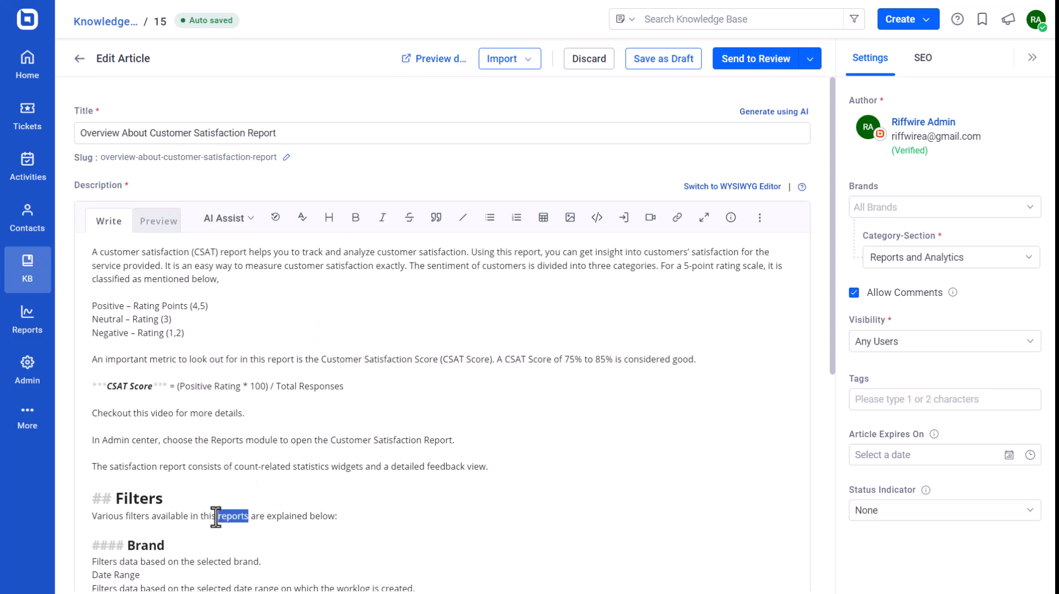
pyautogui.click(409, 217)
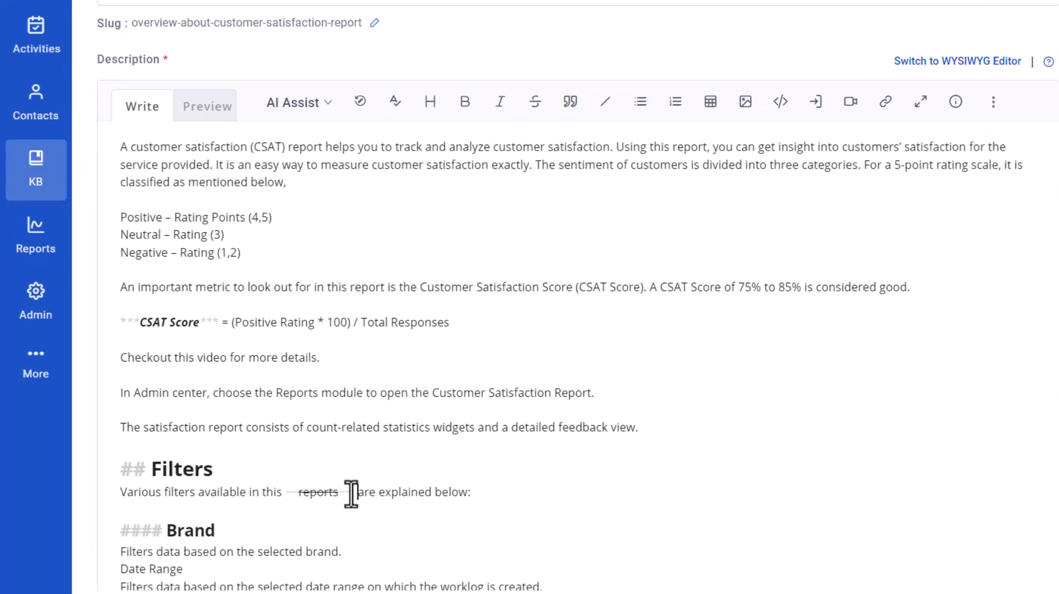
pyautogui.click(273, 517)
pyautogui.write('report')
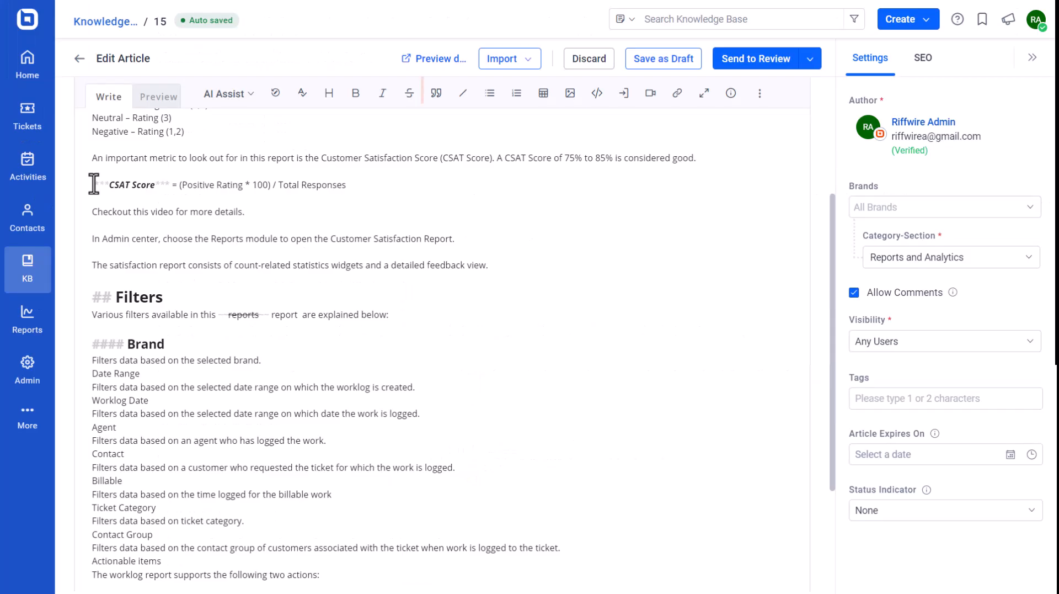
# Turn the CSAT Score formula line into a blockquote and insert a horizontal line after the statistics widgets sentence
pyautogui.click(435, 94)
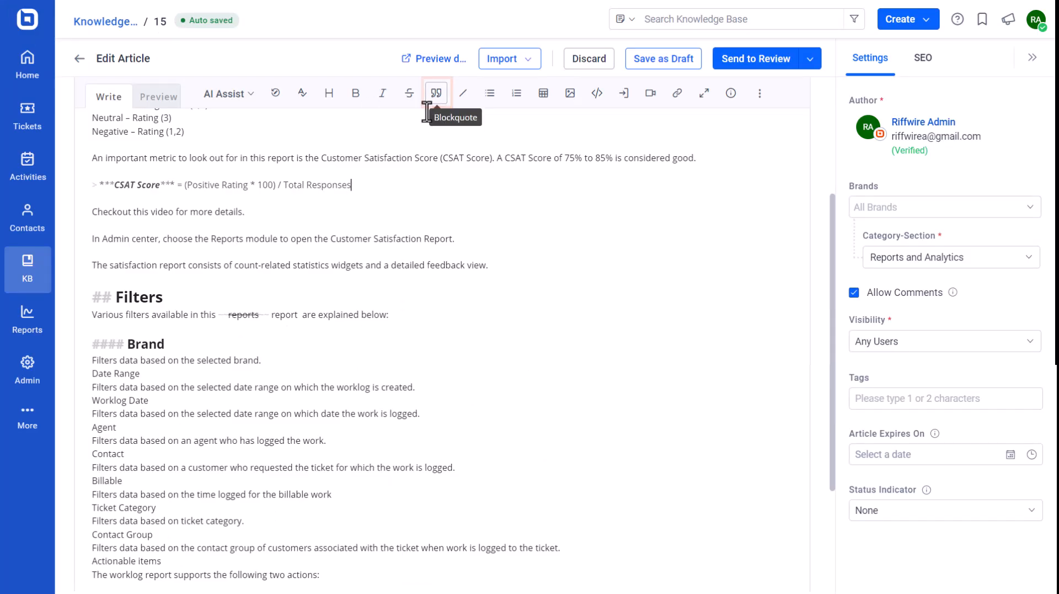
pyautogui.scroll(1, 385, 194)
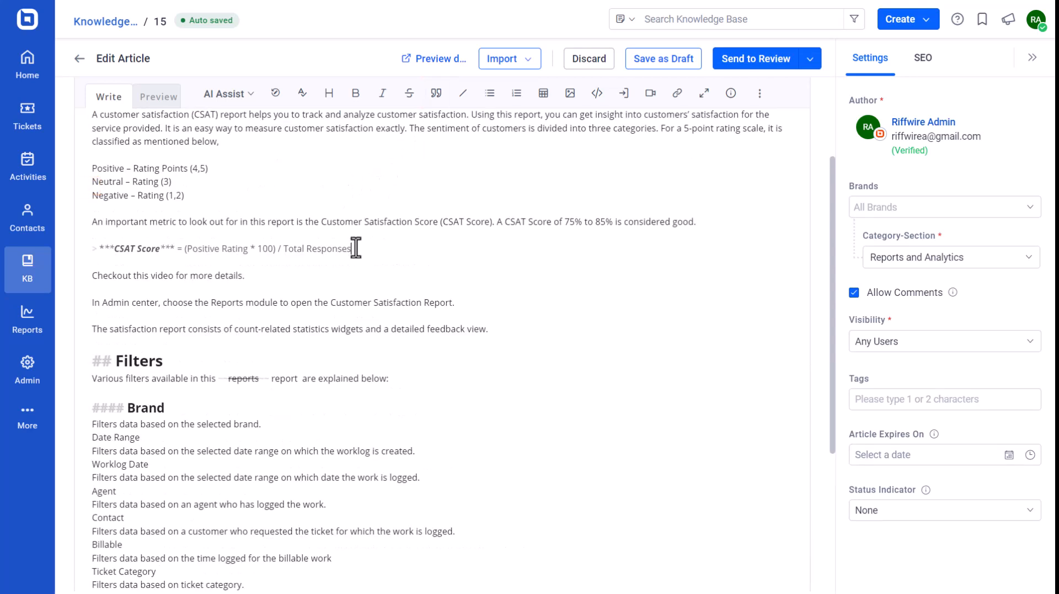
pyautogui.click(505, 332)
pyautogui.click(462, 94)
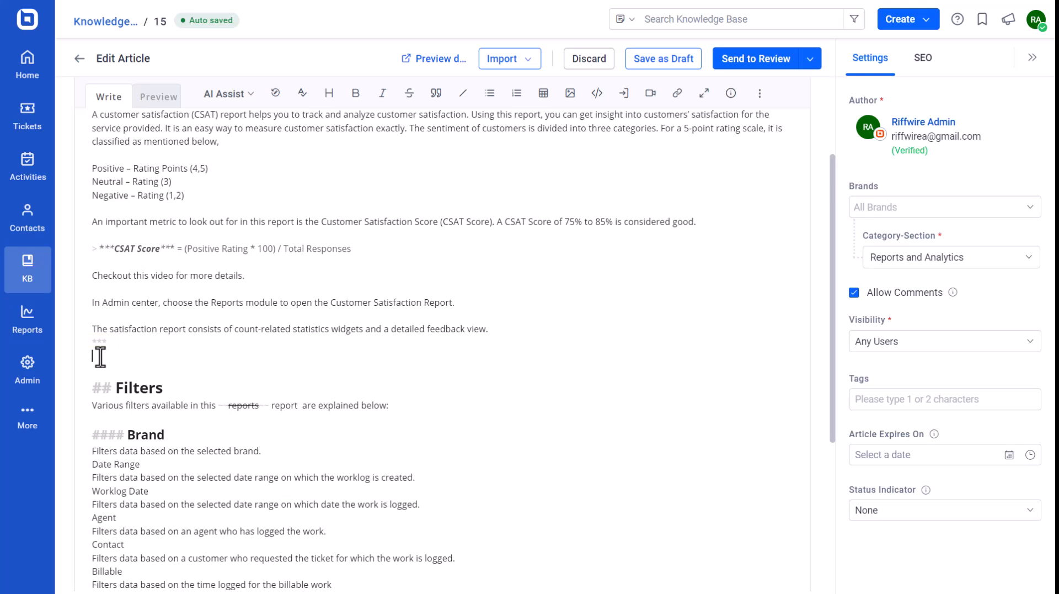
# Replace the three rating lines with a numbered list: "Positive - Rating points (4,5)", "Neutral - Rating (3)" and "Negative - (1,2)"
pyautogui.moveTo(92, 168); pyautogui.dragTo(189, 198)
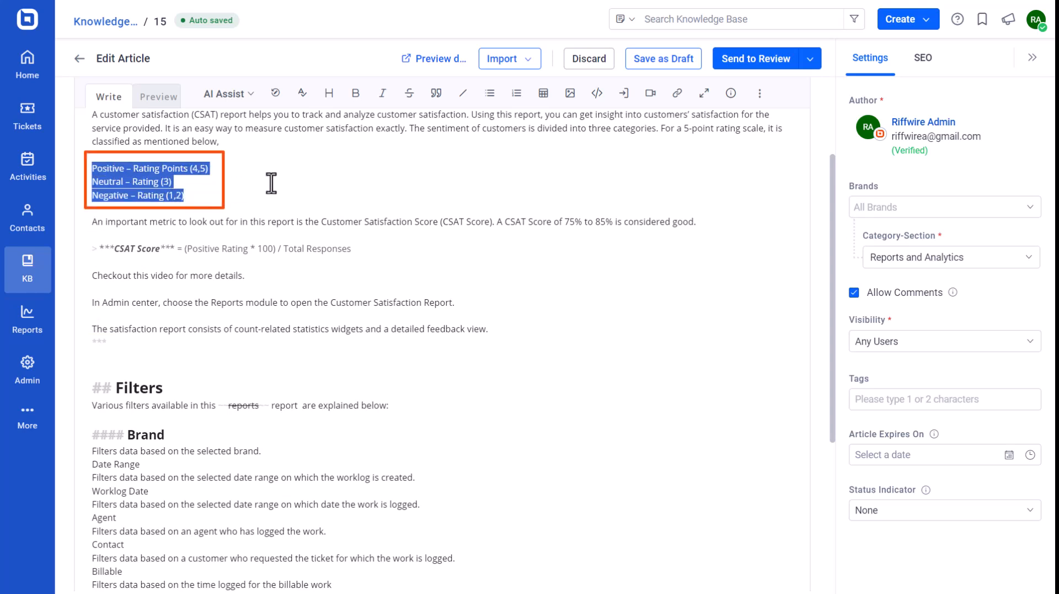
pyautogui.click(490, 94)
pyautogui.click(517, 94)
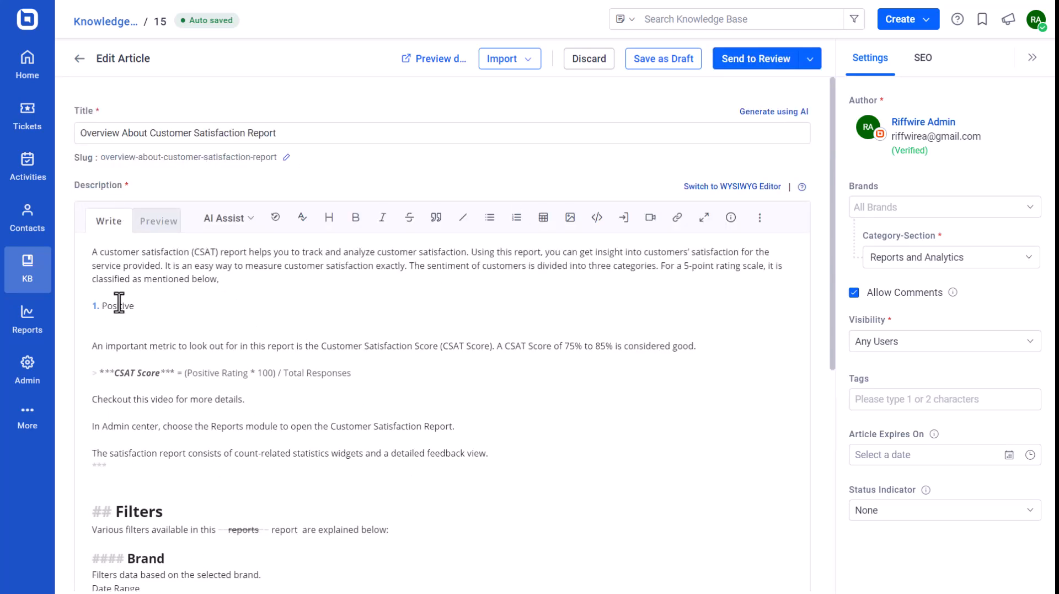
pyautogui.write('4,5)')
pyautogui.press('Return')
pyautogui.write('Neutral - Rating (3)')
pyautogui.press('Return')
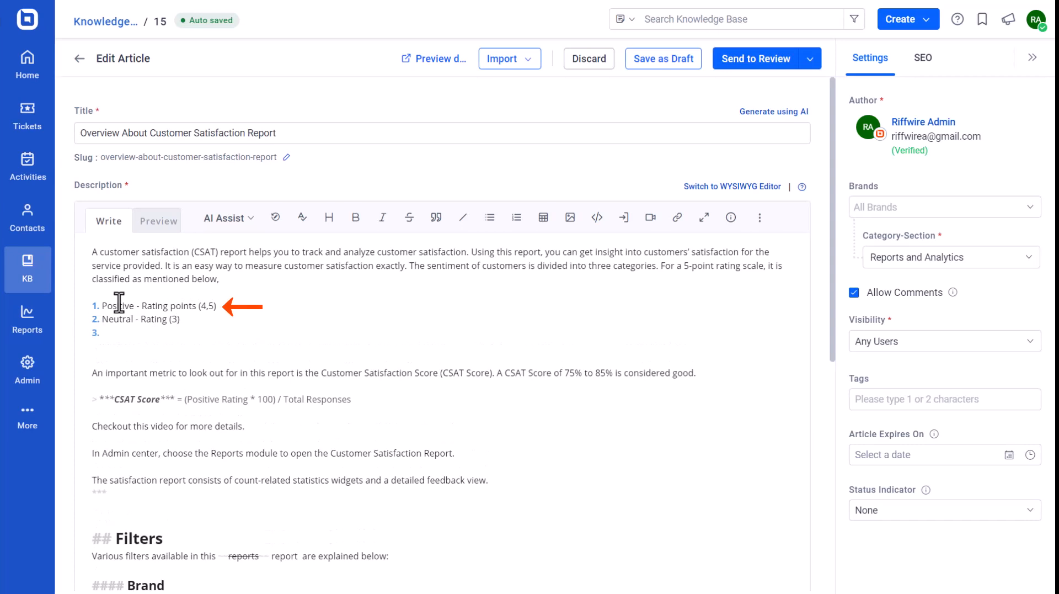
pyautogui.write('Negative - (1,2)')
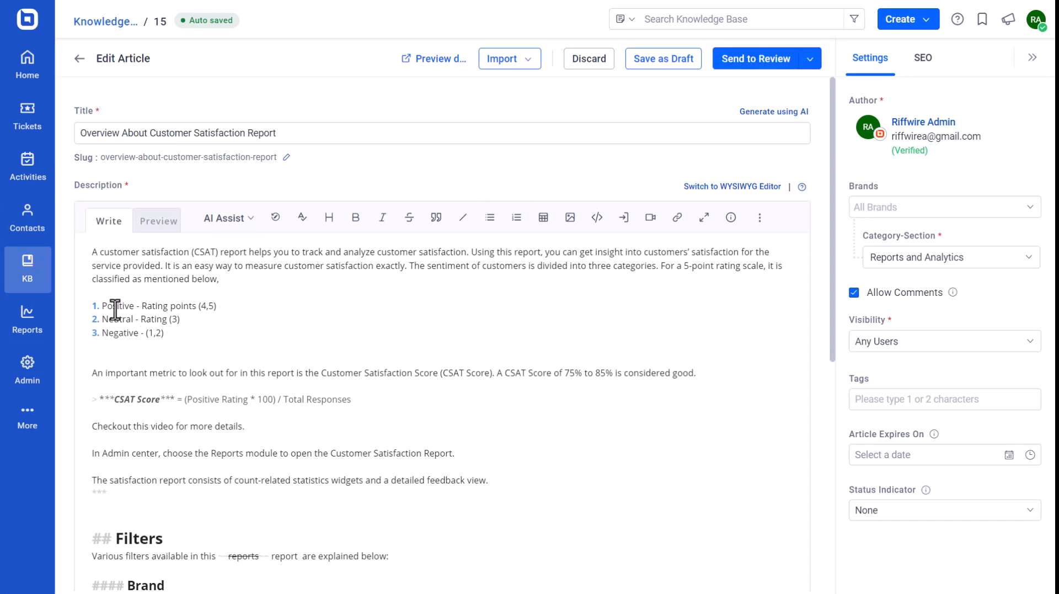
# Insert a 2 x 8 table below the sentence introducing the available filters
pyautogui.scroll(-4, 115, 310)
pyautogui.click(98, 337)
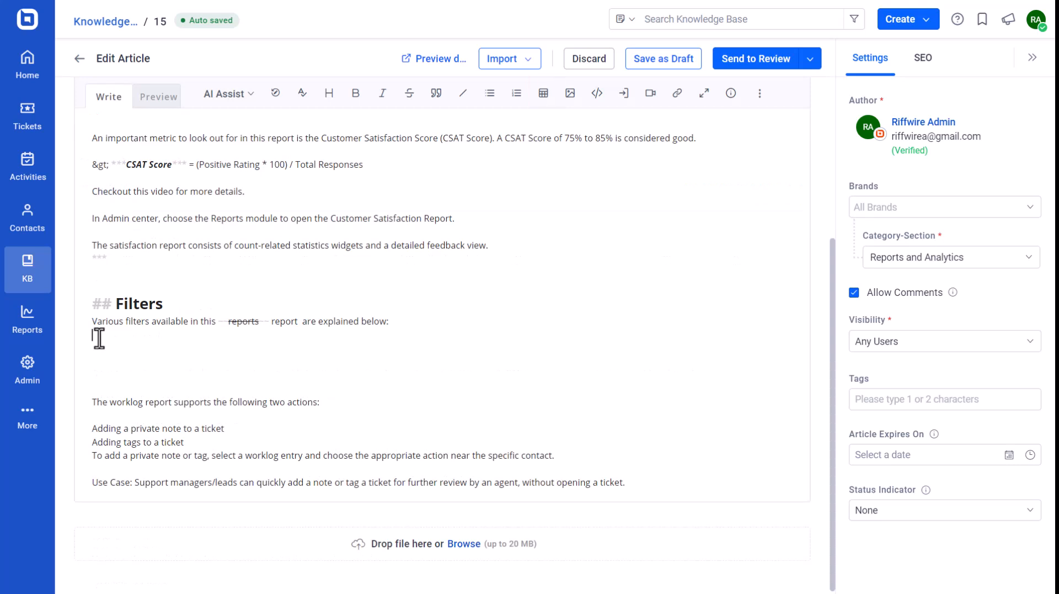
pyautogui.click(543, 92)
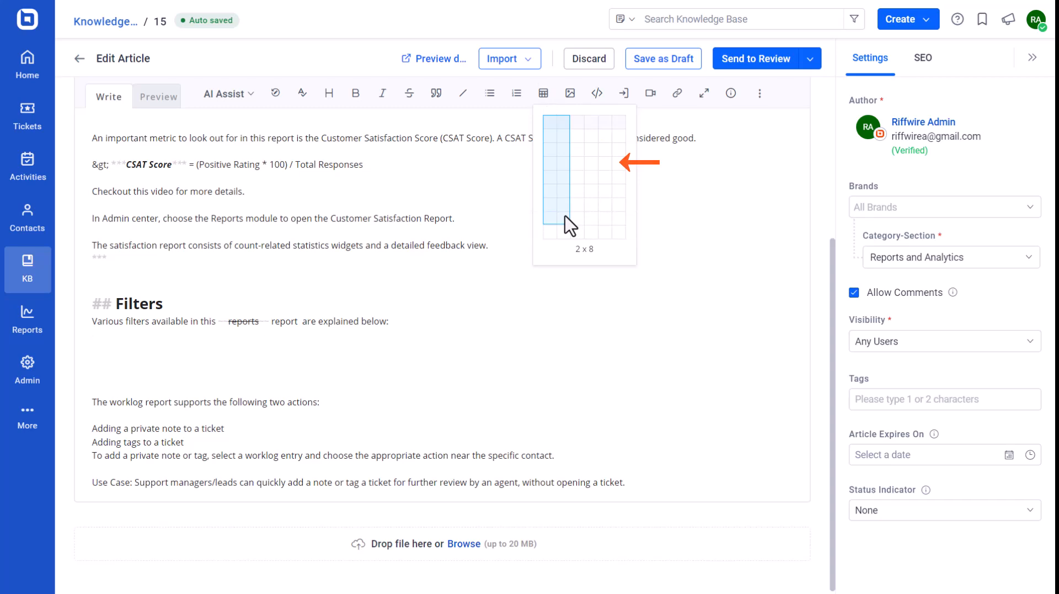
pyautogui.click(565, 229)
# Set the table's two column headers to "Filter" and "Use"
pyautogui.click(129, 335)
pyautogui.press('BackSpace')
pyautogui.press('BackSpace')
pyautogui.press('BackSpace')
pyautogui.press('BackSpace')
pyautogui.press('BackSpace')
pyautogui.press('BackSpace')
pyautogui.write('Filter')
pyautogui.click(160, 336)
pyautogui.press('BackSpace')
pyautogui.press('BackSpace')
pyautogui.press('BackSpace')
pyautogui.press('BackSpace')
pyautogui.press('BackSpace')
pyautogui.press('BackSpace')
pyautogui.write('Use')
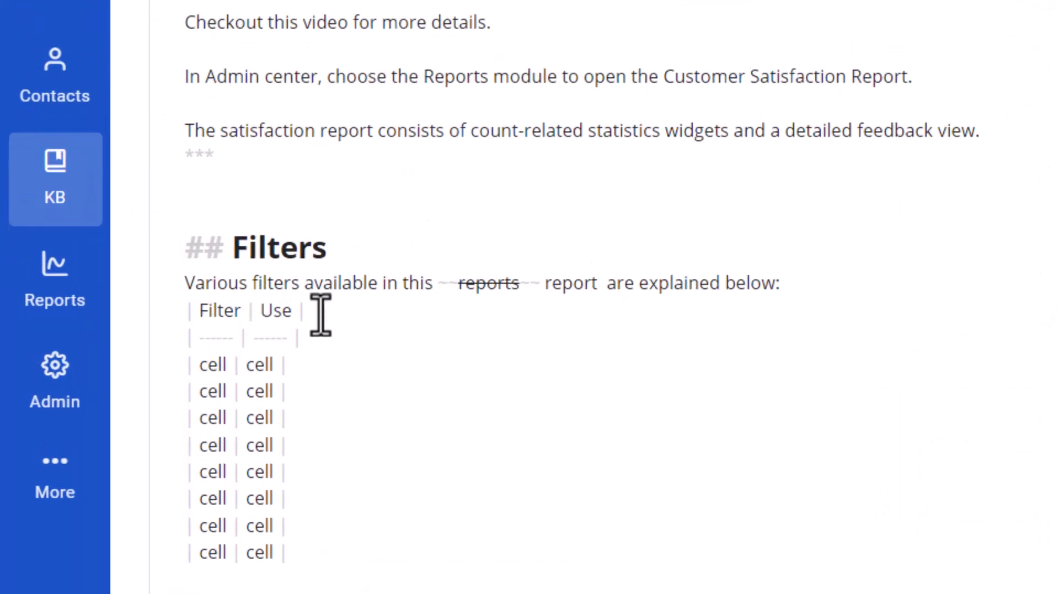
# Fill the first table row with "Brand" and "Filters data based on the selected brand.", and complete the remaining filter rows through Contact Group
pyautogui.doubleClick(220, 364)
pyautogui.write('Brand')
pyautogui.doubleClick(284, 365)
pyautogui.write('Filters brand based on the selected')
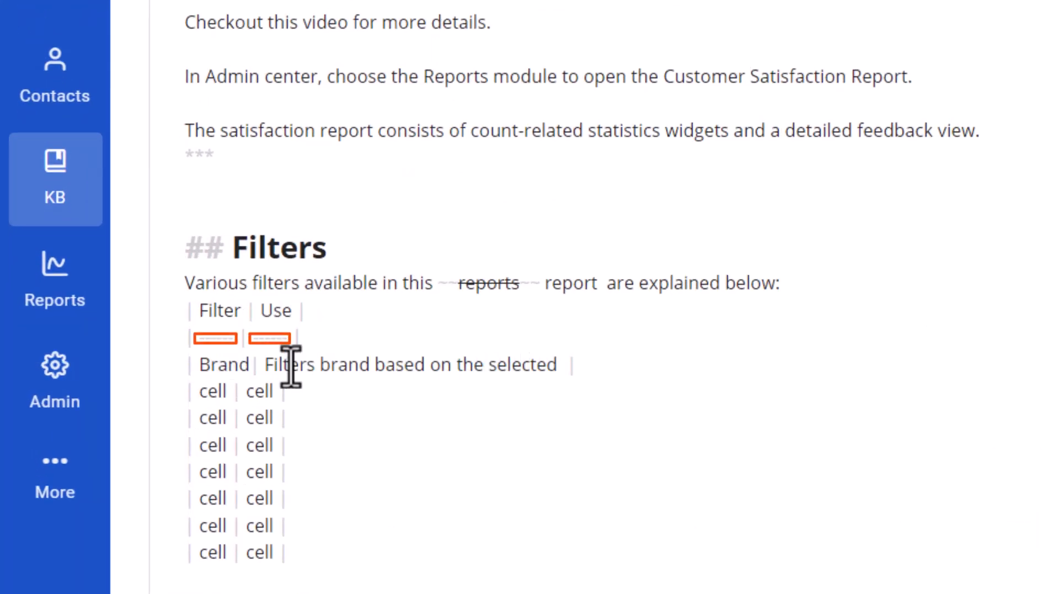
pyautogui.press('BackSpace')
pyautogui.press('BackSpace')
pyautogui.press('BackSpace')
pyautogui.press('BackSpace')
pyautogui.press('BackSpace')
pyautogui.press('BackSpace')
pyautogui.press('BackSpace')
pyautogui.press('BackSpace')
pyautogui.press('BackSpace')
pyautogui.press('BackSpace')
pyautogui.press('BackSpace')
pyautogui.press('BackSpace')
pyautogui.press('BackSpace')
pyautogui.press('BackSpace')
pyautogui.press('BackSpace')
pyautogui.press('BackSpace')
pyautogui.press('BackSpace')
pyautogui.press('BackSpace')
pyautogui.press('BackSpace')
pyautogui.press('BackSpace')
pyautogui.write('data based on the selected brand.')
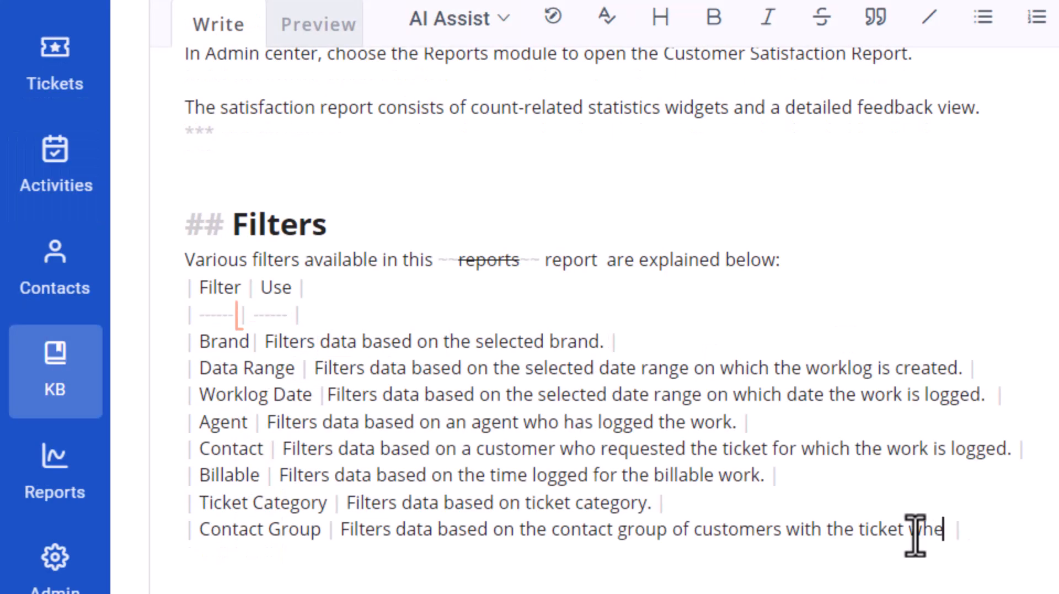
pyautogui.write('n worl is logg')
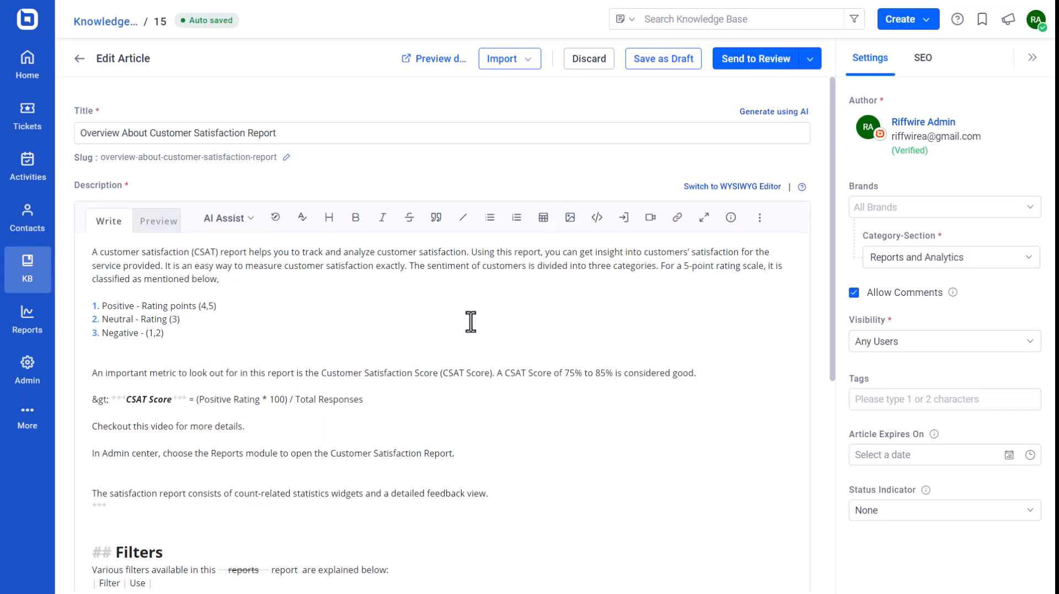
# Upload the image CustomerST.png with the alt text "CustomerST.png" and insert it into the description
pyautogui.click(571, 221)
pyautogui.click(573, 243)
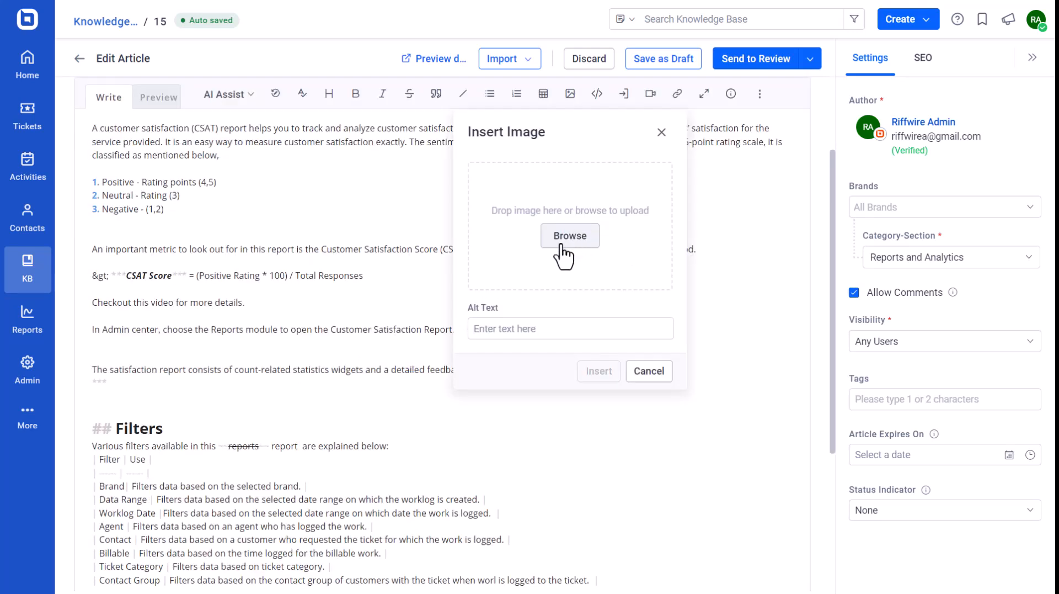
pyautogui.click(560, 393)
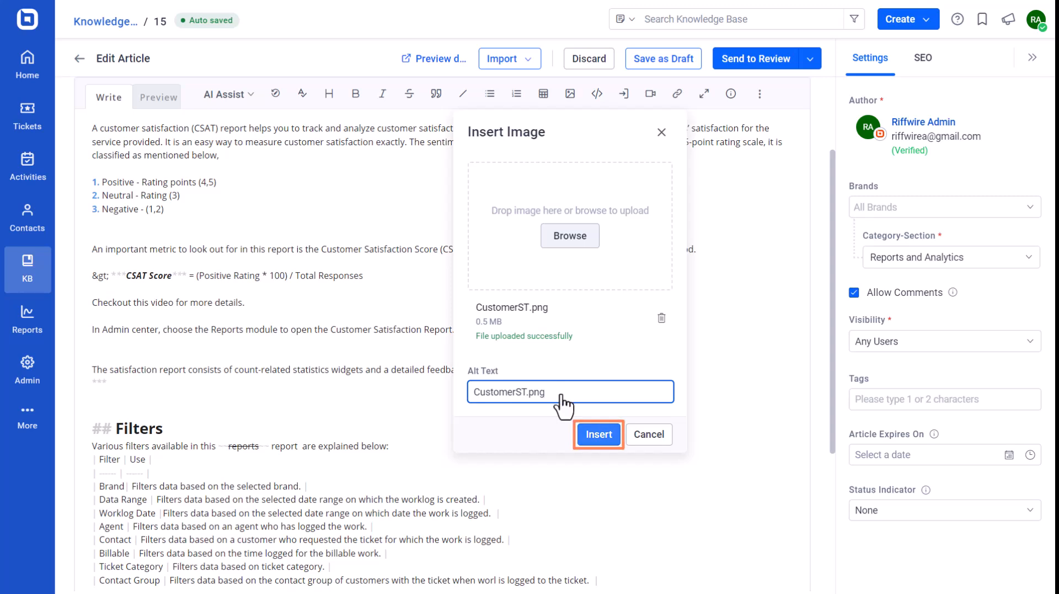
pyautogui.click(598, 434)
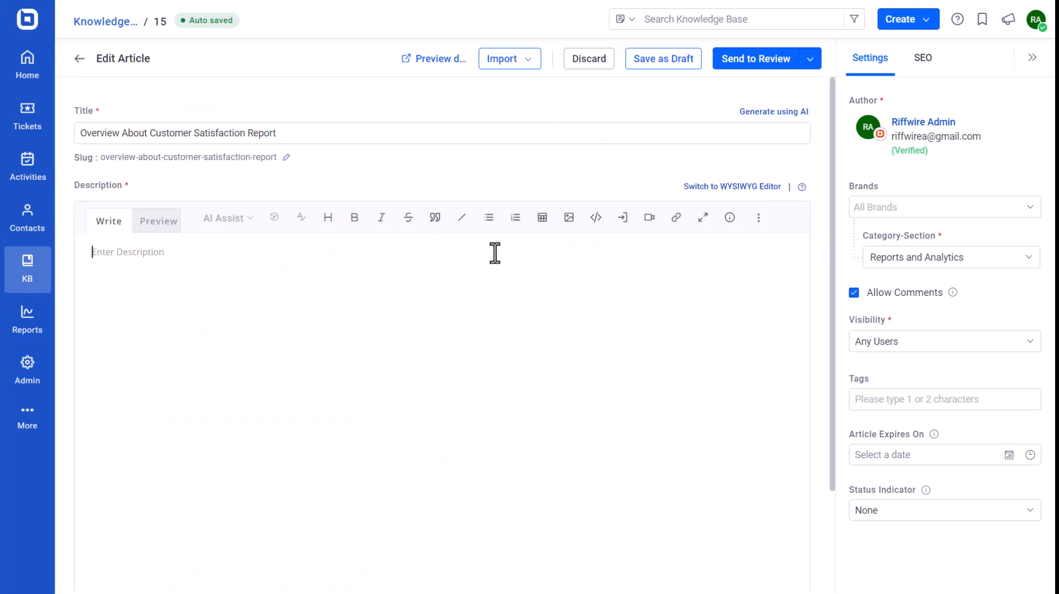
# Insert an HTML code block containing a <body> tag and the heading <h1>Customer Satisfaction Feedback</h1>
pyautogui.click(595, 220)
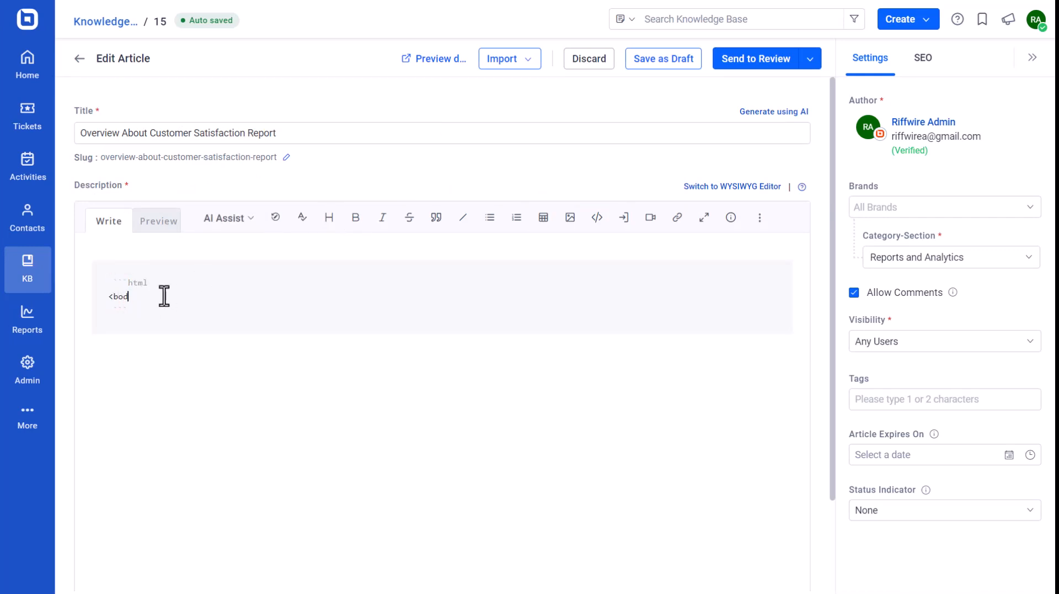
pyautogui.write('<h1')
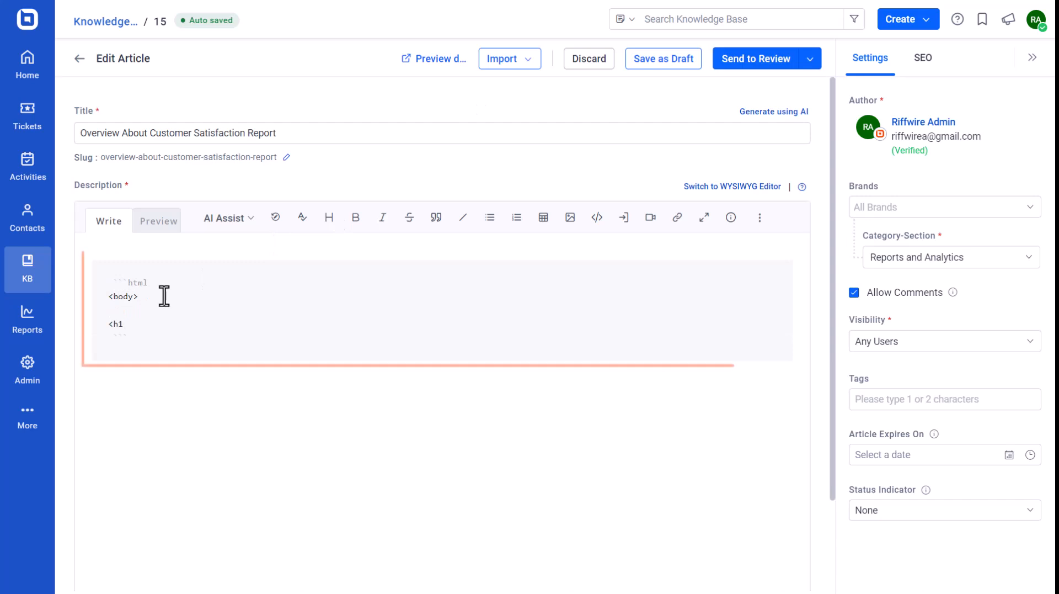
pyautogui.write('>Customer Satisfaction Feedback')
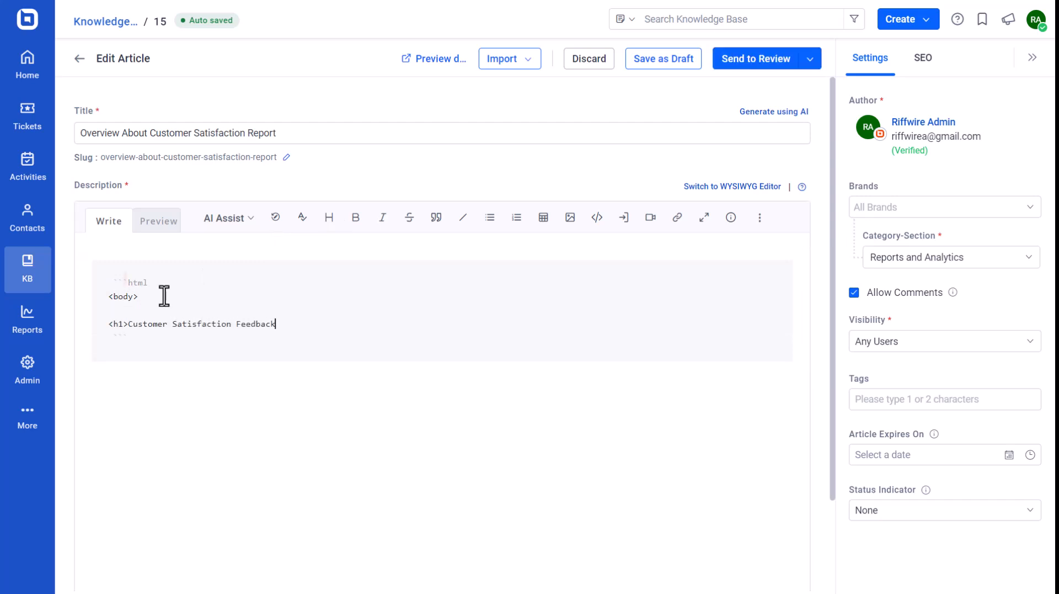
pyautogui.write('</h1')
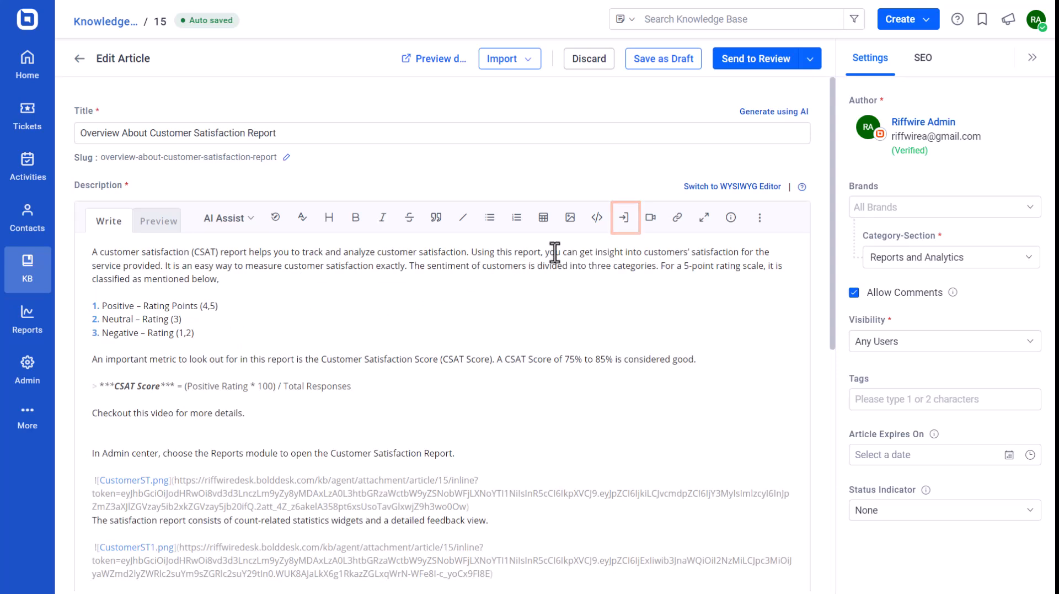
# Upload the file How To Check Customer Feedback.docx and embed it below the numbered rating list
pyautogui.click(623, 218)
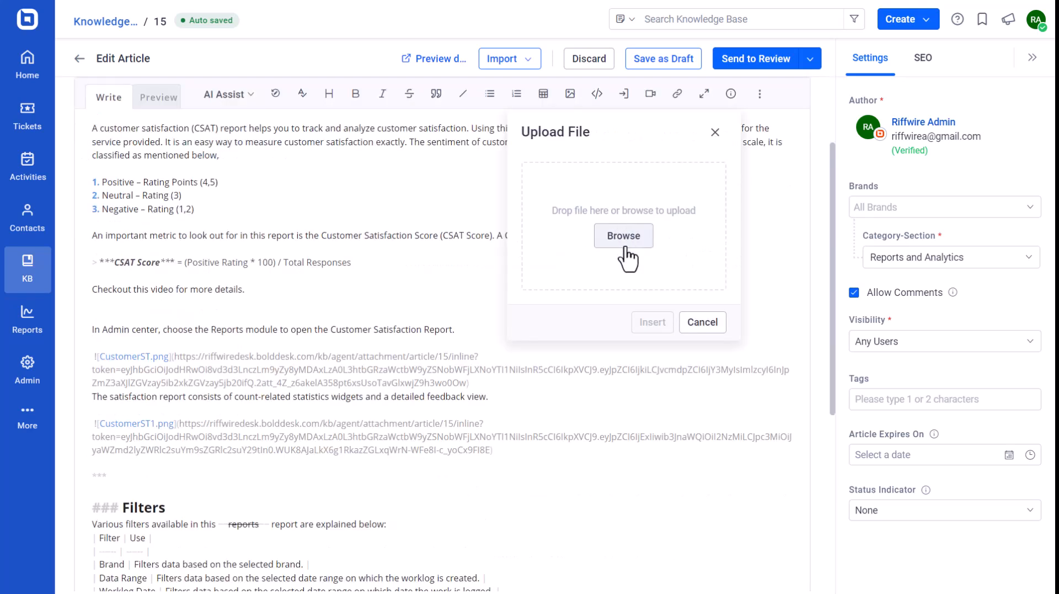
pyautogui.click(623, 236)
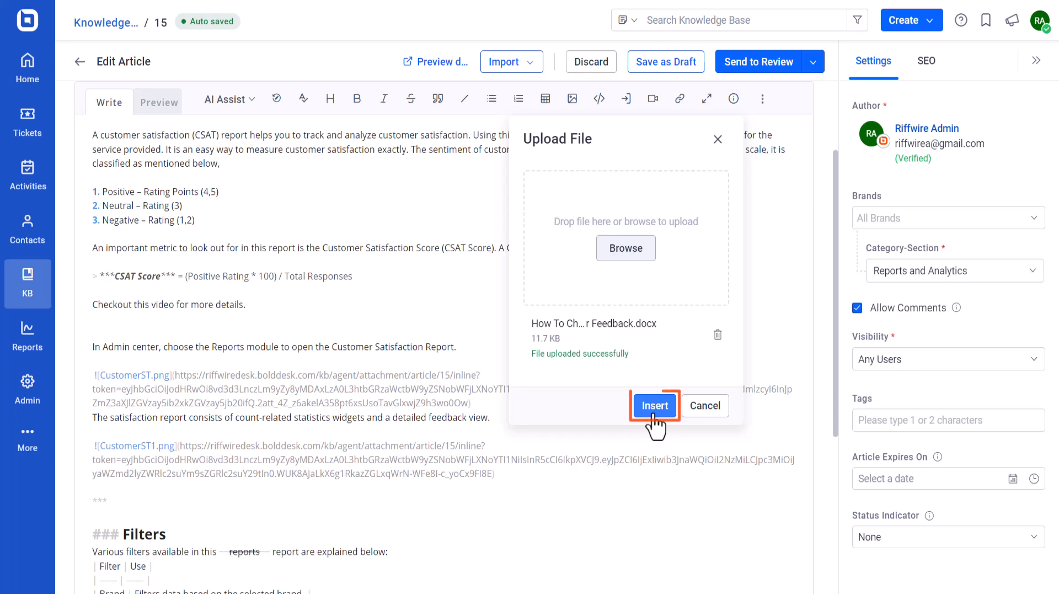
pyautogui.click(655, 408)
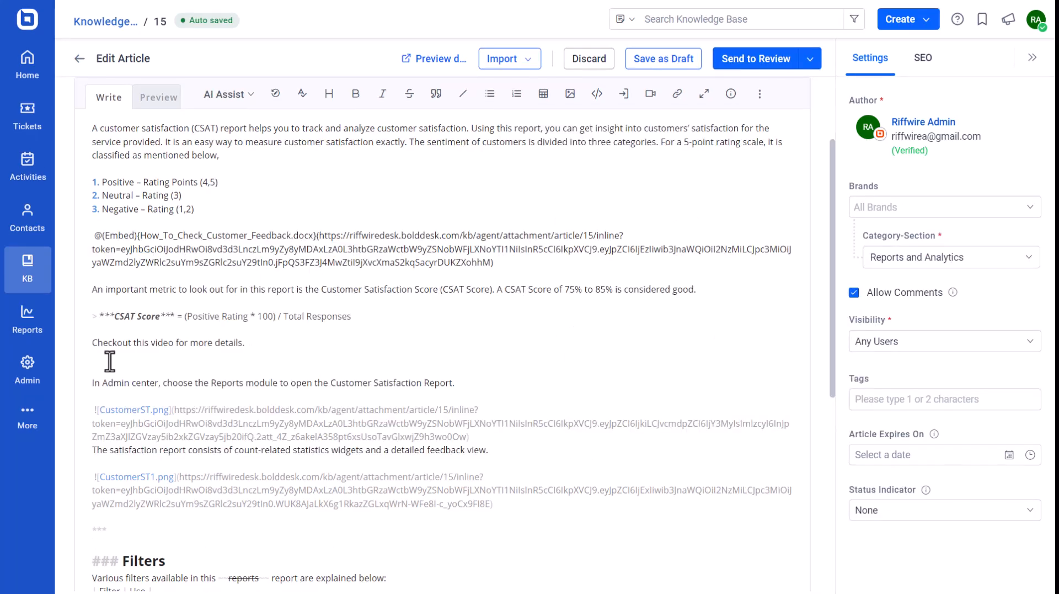
pyautogui.scroll(1, 110, 362)
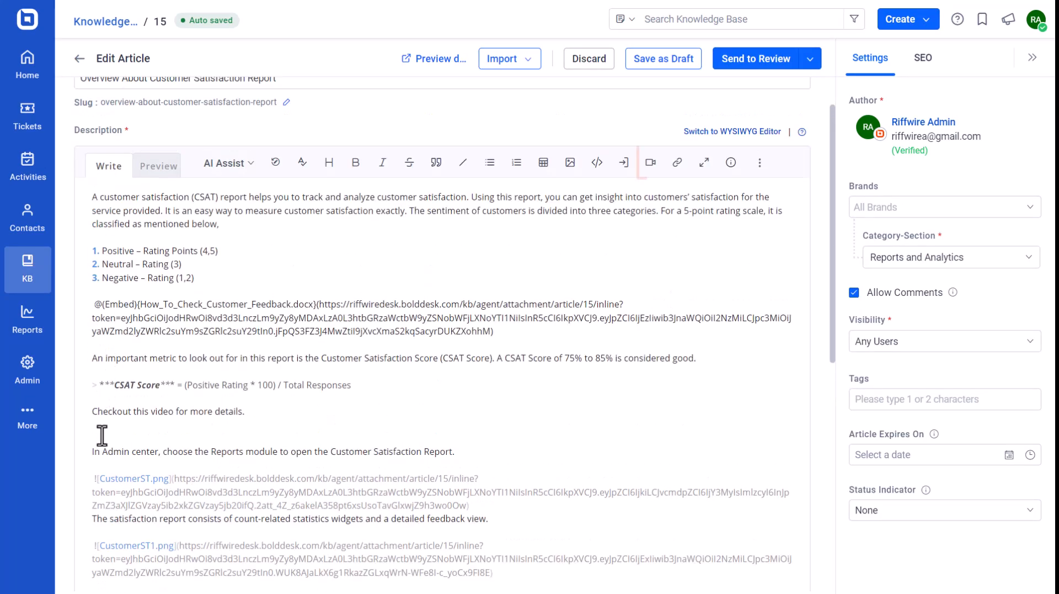
pyautogui.click(100, 432)
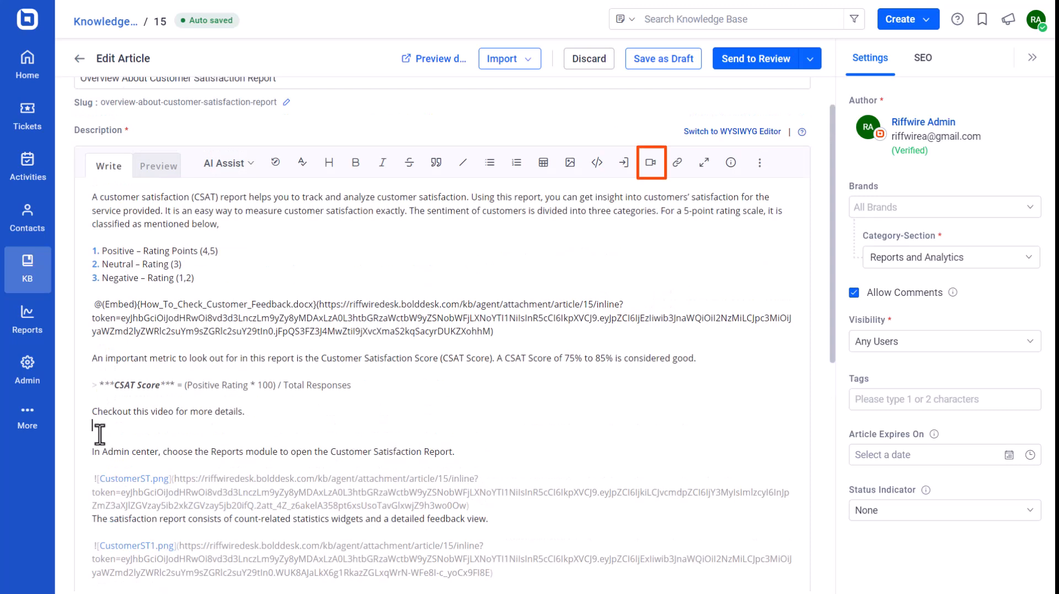
pyautogui.click(651, 172)
pyautogui.click(667, 172)
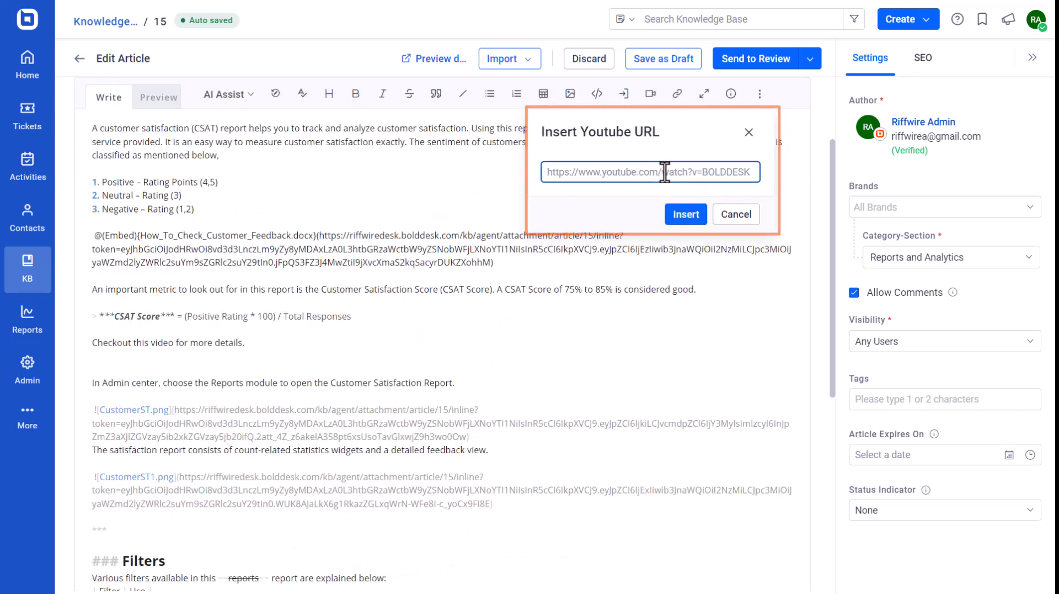
pyautogui.write('https://youtu.be/c3hCN-bSl4g')
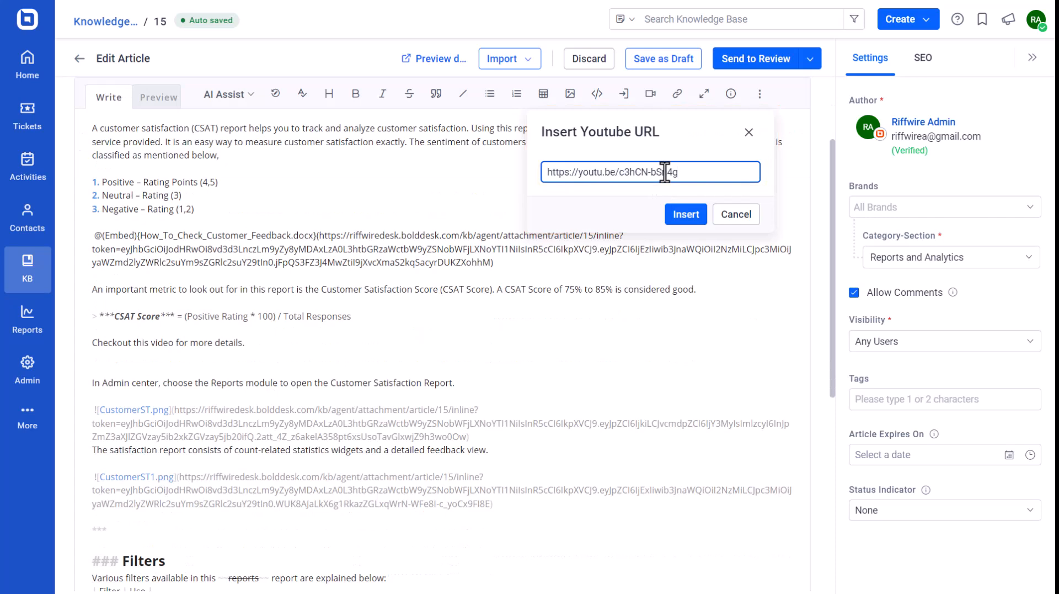
pyautogui.click(684, 216)
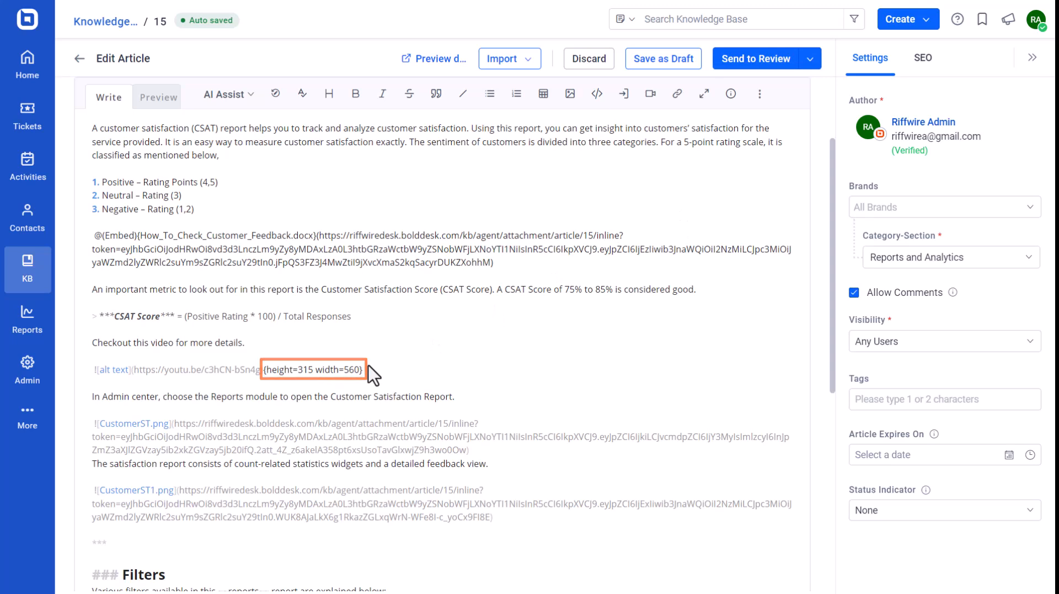
# Insert a link to the support.bolddesk.com knowledge base category with the display text "Reports and Dashboards"
pyautogui.scroll(-7, 132, 489)
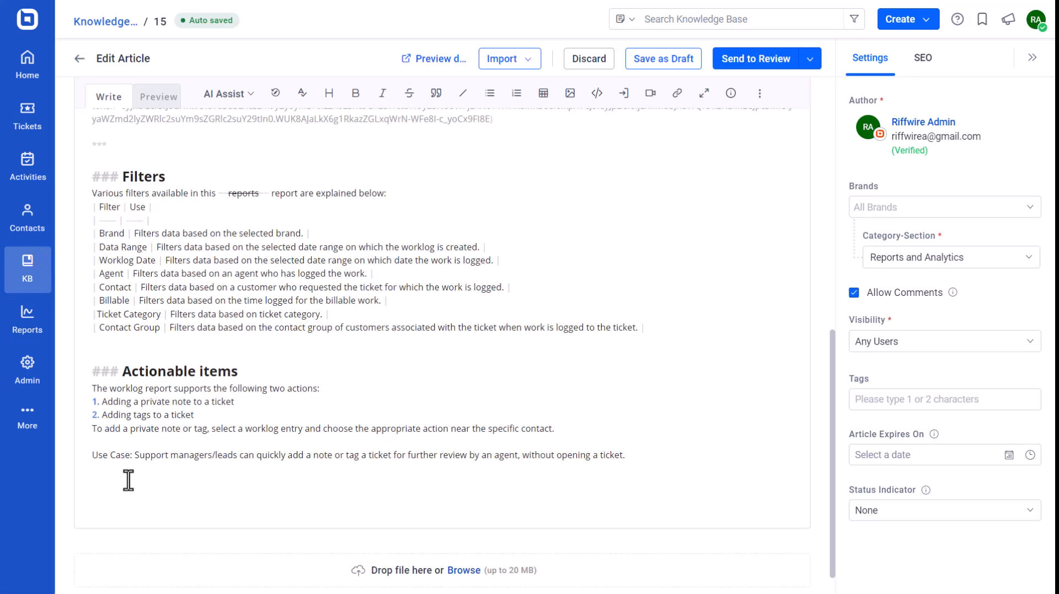
pyautogui.click(679, 113)
pyautogui.click(674, 190)
pyautogui.write('https://support.bolddesk.com/kb/category/16')
pyautogui.click(633, 241)
pyautogui.write('Reports and Dashboards')
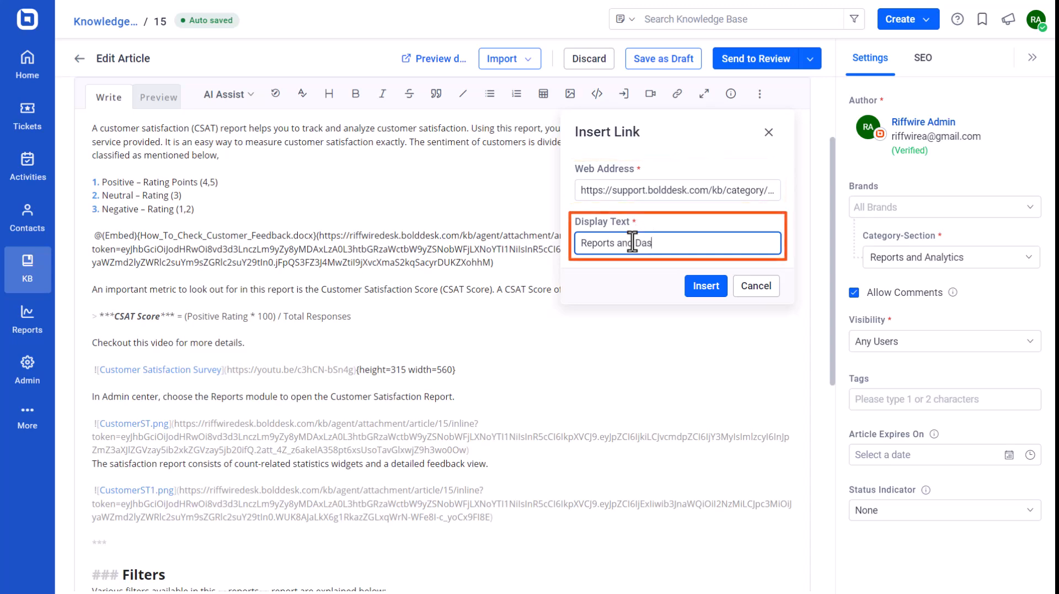
pyautogui.click(705, 286)
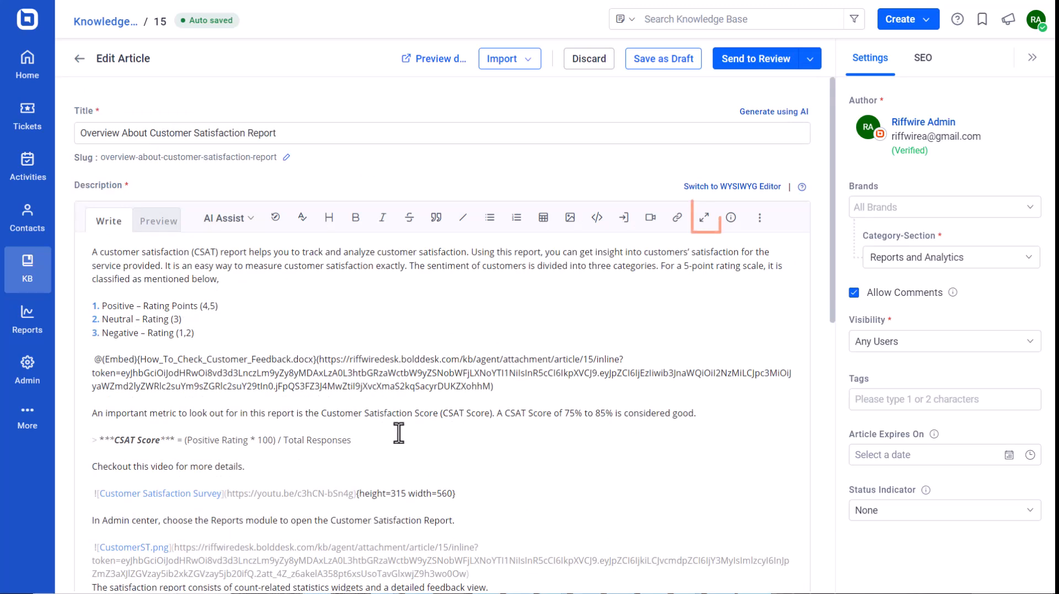
# View the description editor at full size, restore it, and preview the rendered article
pyautogui.click(703, 218)
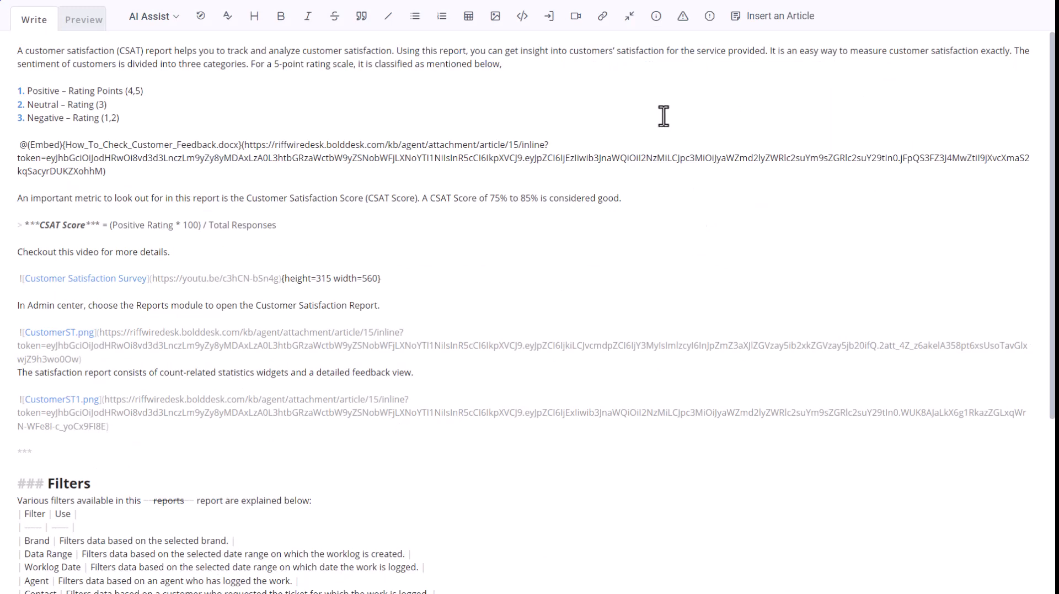
pyautogui.click(629, 17)
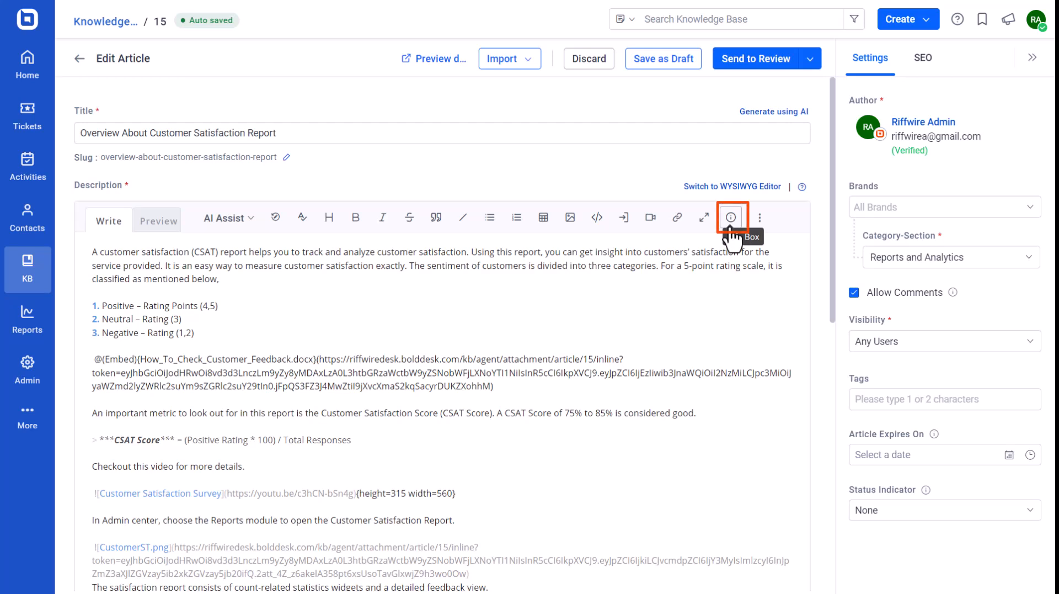
pyautogui.click(754, 223)
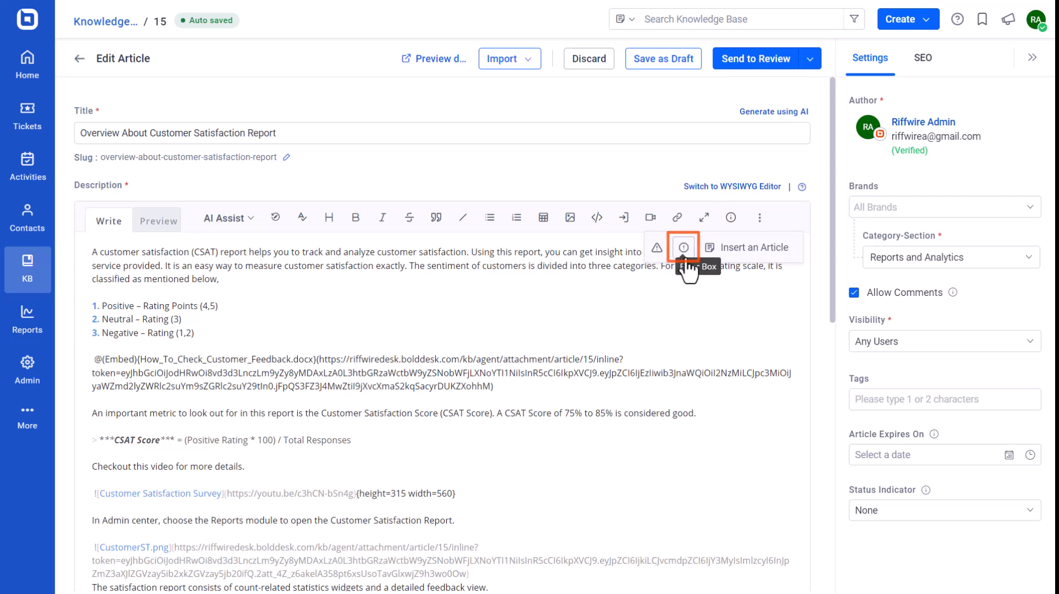
pyautogui.click(159, 221)
pyautogui.scroll(-15, 217, 308)
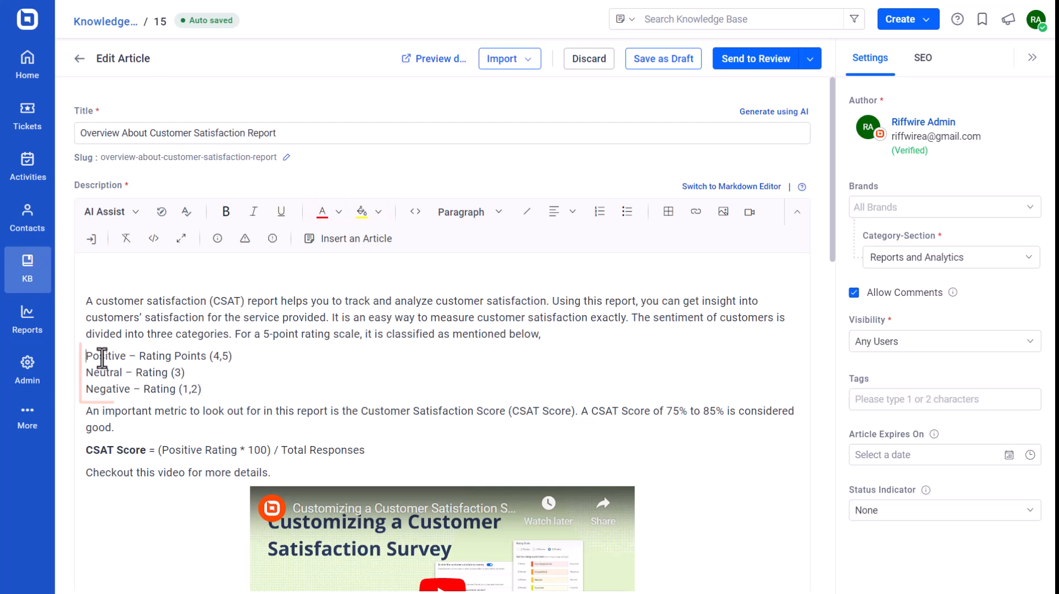
# Apply a dark font color to the Positive, Neutral and Negative rating lines
pyautogui.moveTo(86, 356); pyautogui.dragTo(202, 390)
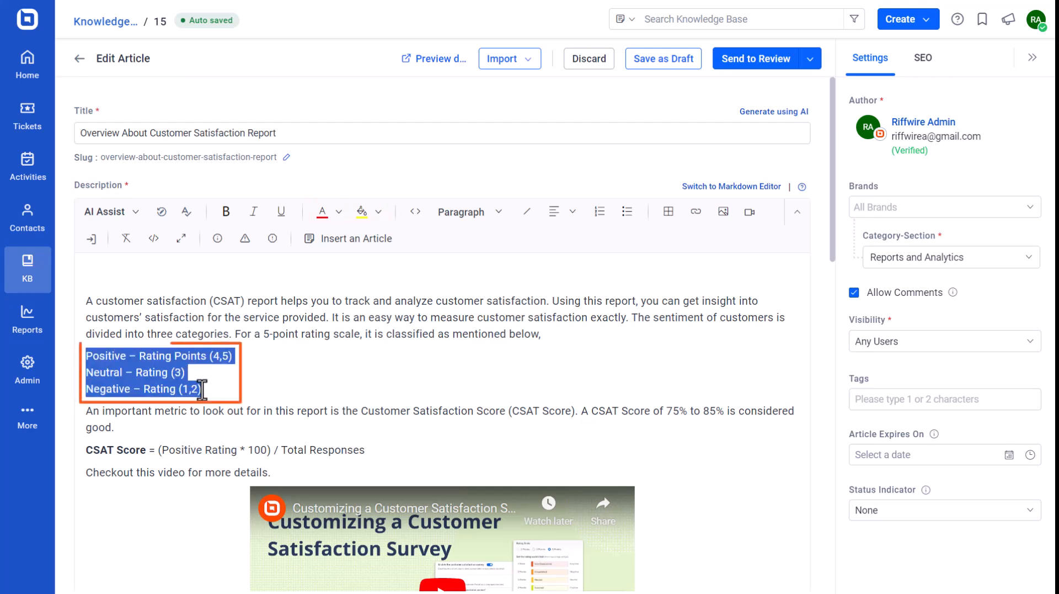
pyautogui.click(337, 215)
pyautogui.click(485, 237)
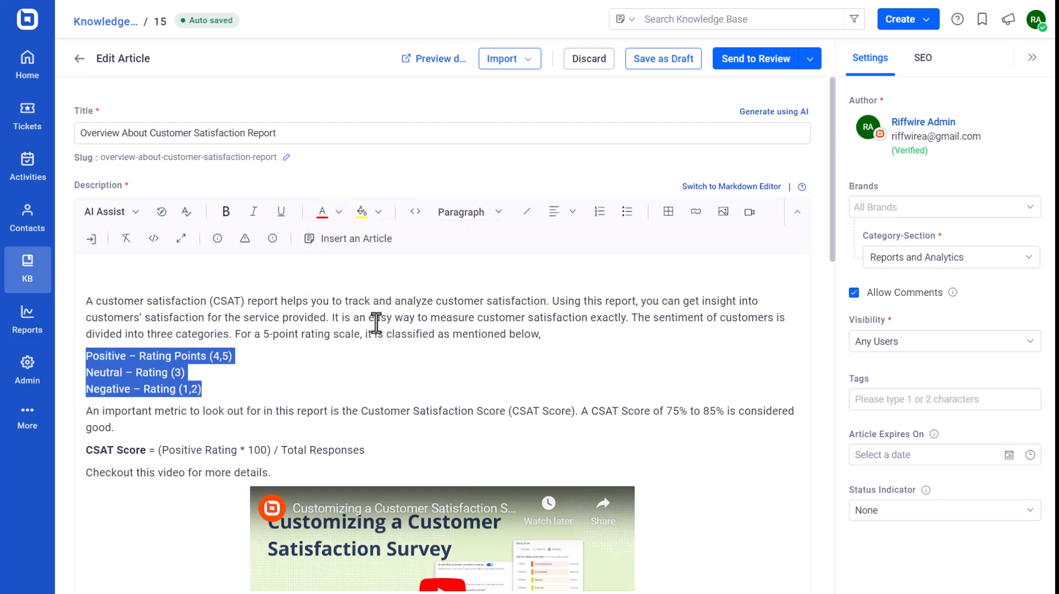
pyautogui.click(251, 380)
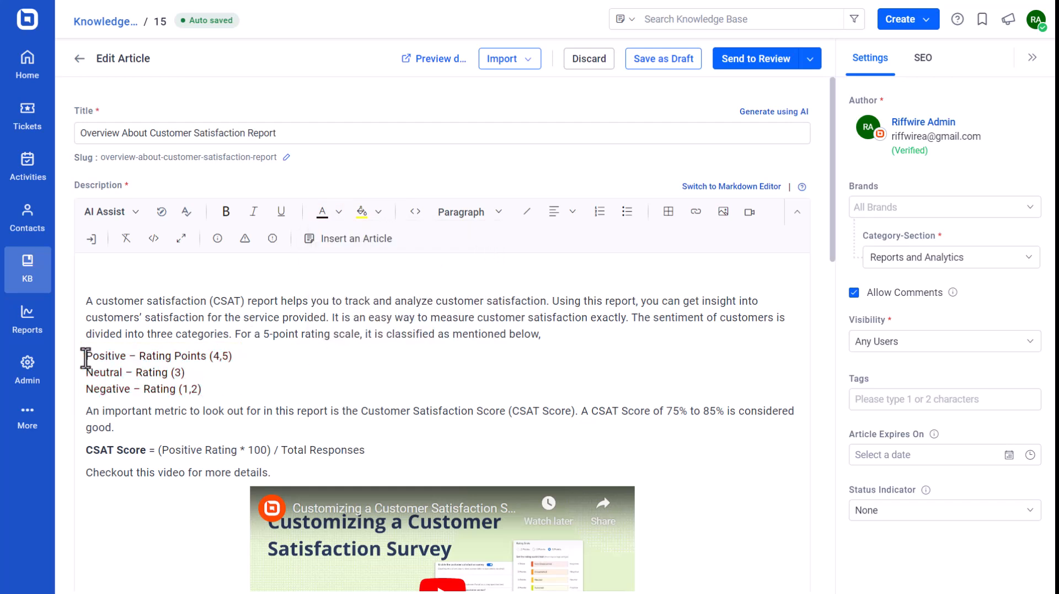
# Highlight the Positive, Neutral and Negative rating lines with a yellow background color
pyautogui.moveTo(89, 355); pyautogui.dragTo(204, 389)
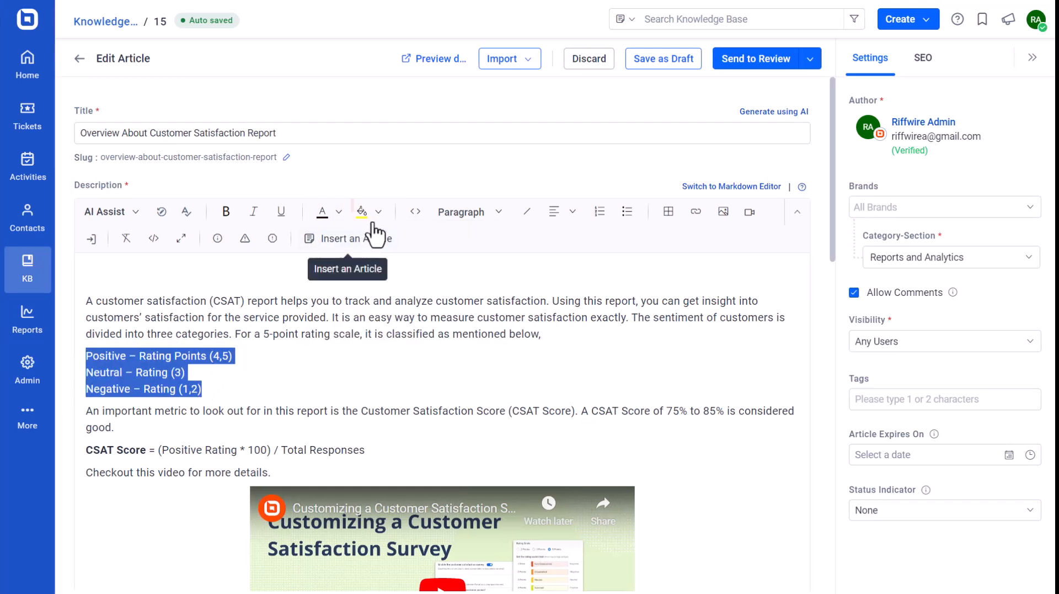
pyautogui.click(379, 214)
pyautogui.click(396, 232)
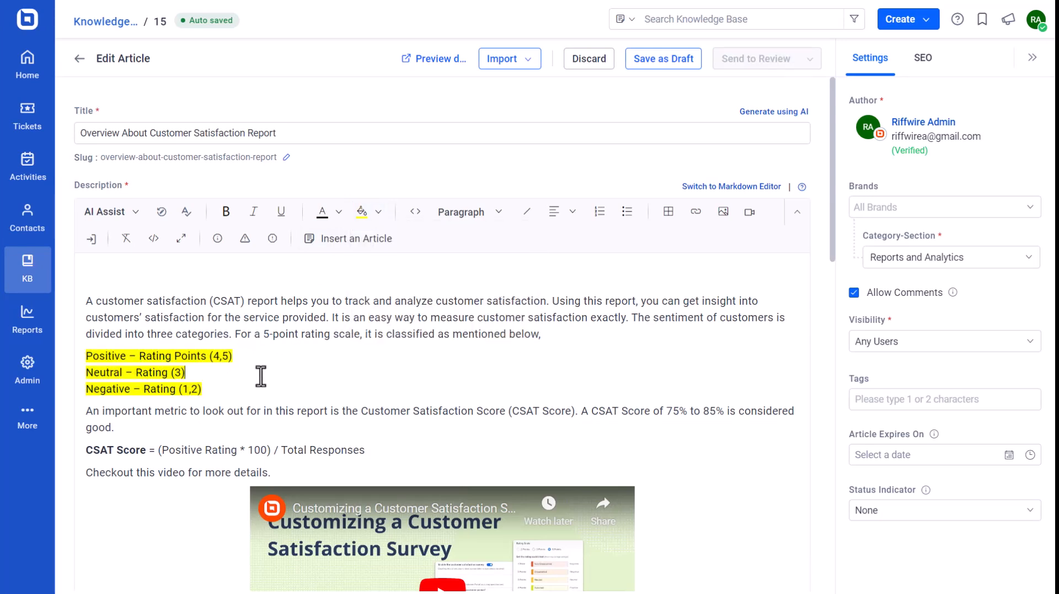
# Underline the "Actionable items" heading below the filters table
pyautogui.scroll(-10, 250, 444)
pyautogui.moveTo(244, 456); pyautogui.dragTo(82, 451)
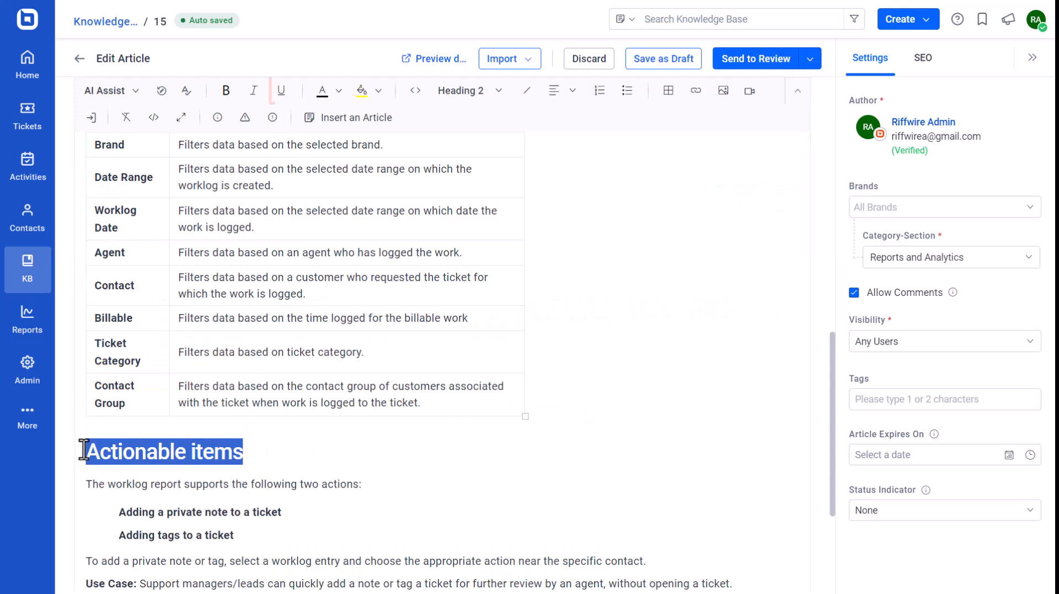
pyautogui.click(281, 90)
pyautogui.click(270, 445)
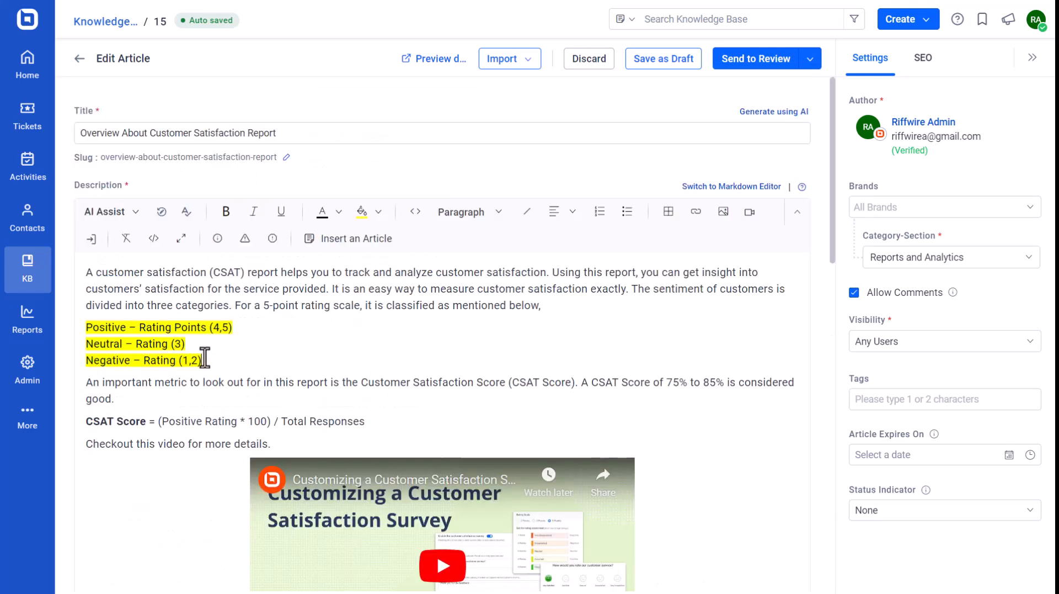
# Center-align the three highlighted rating lines near the start of the description
pyautogui.moveTo(204, 360); pyautogui.dragTo(85, 322)
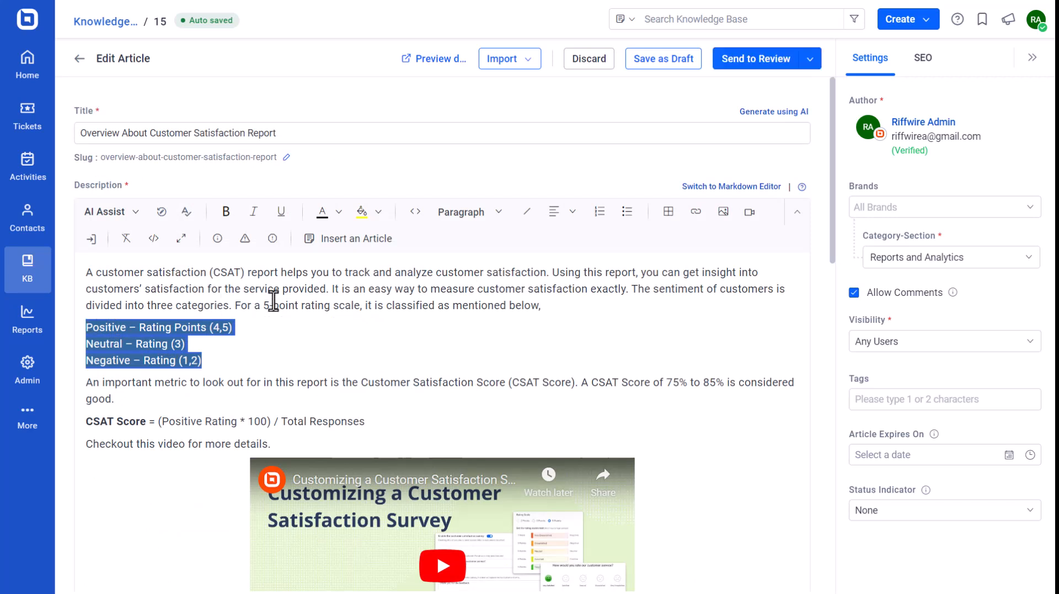
pyautogui.click(564, 213)
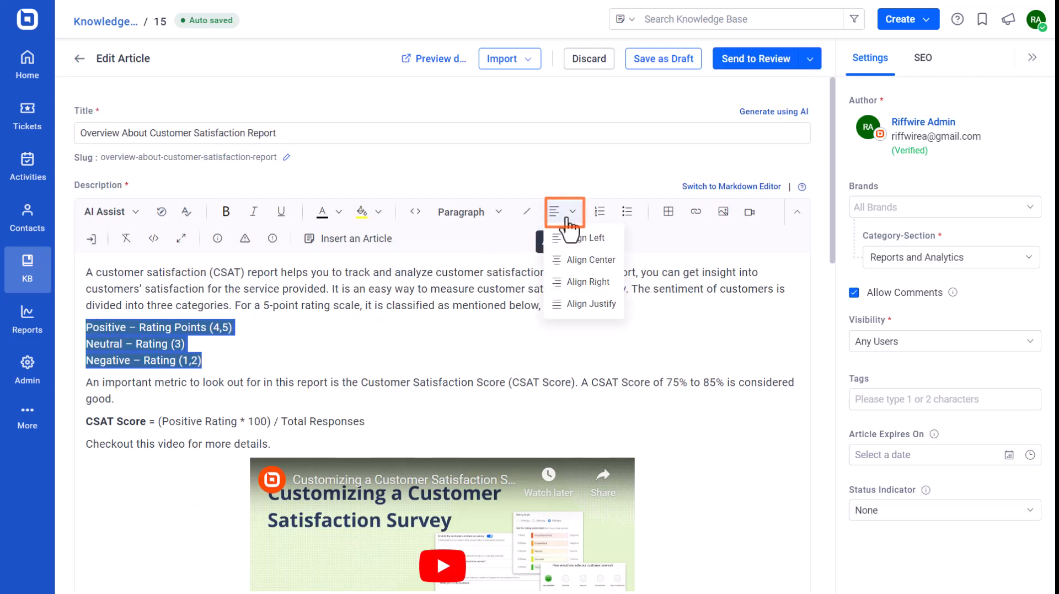
pyautogui.click(574, 259)
pyautogui.click(523, 361)
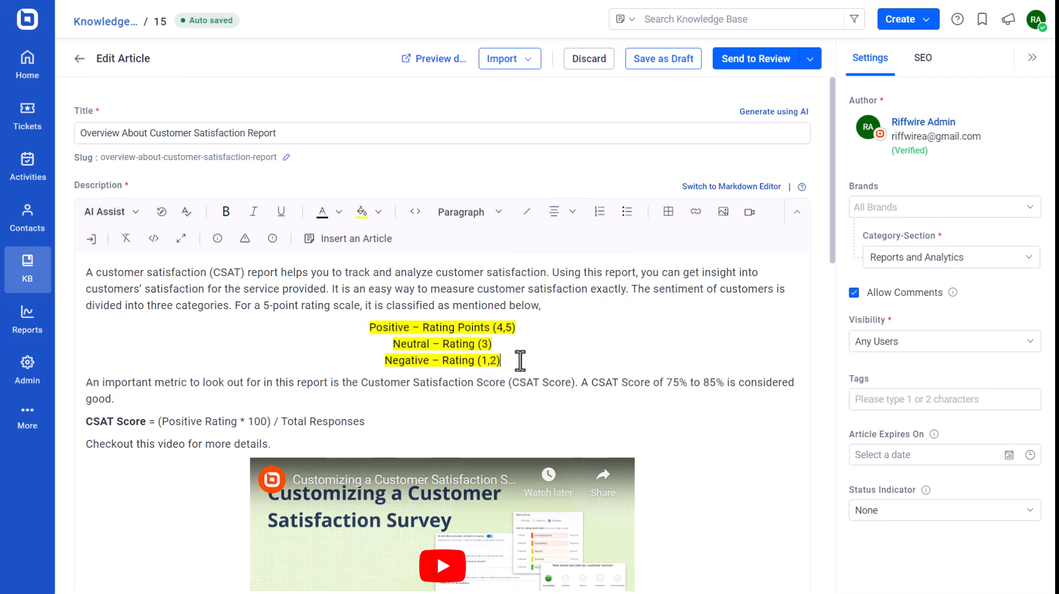
pyautogui.click(122, 250)
pyautogui.click(421, 215)
# Examine the description's HTML source in code view and return to the formatted view
pyautogui.click(153, 238)
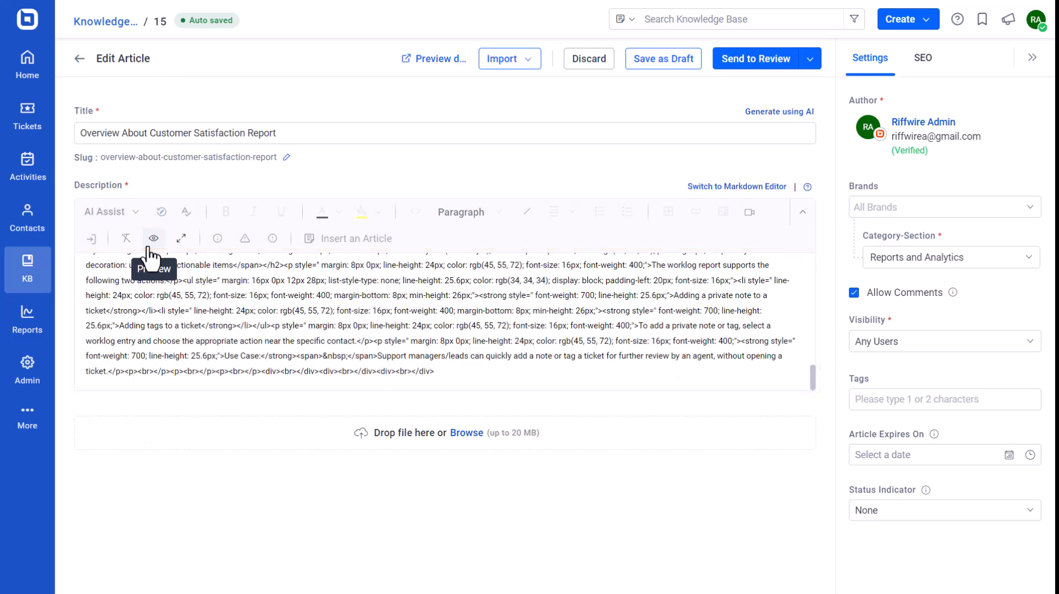
pyautogui.click(153, 240)
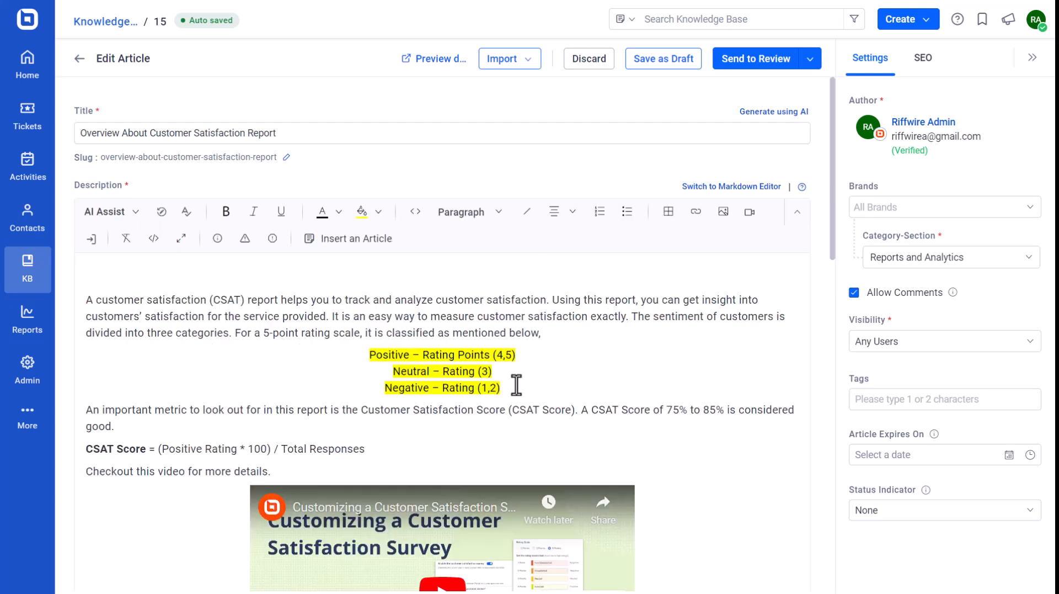